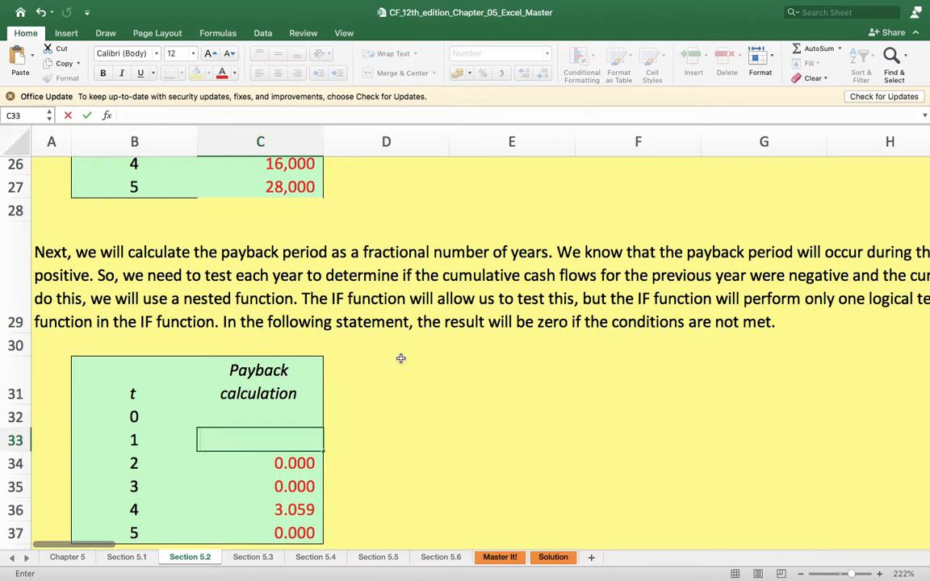
- Start an IF formula in C33 with a nested AND test whose first condition is C22<0
{"action": "type", "text": "="}
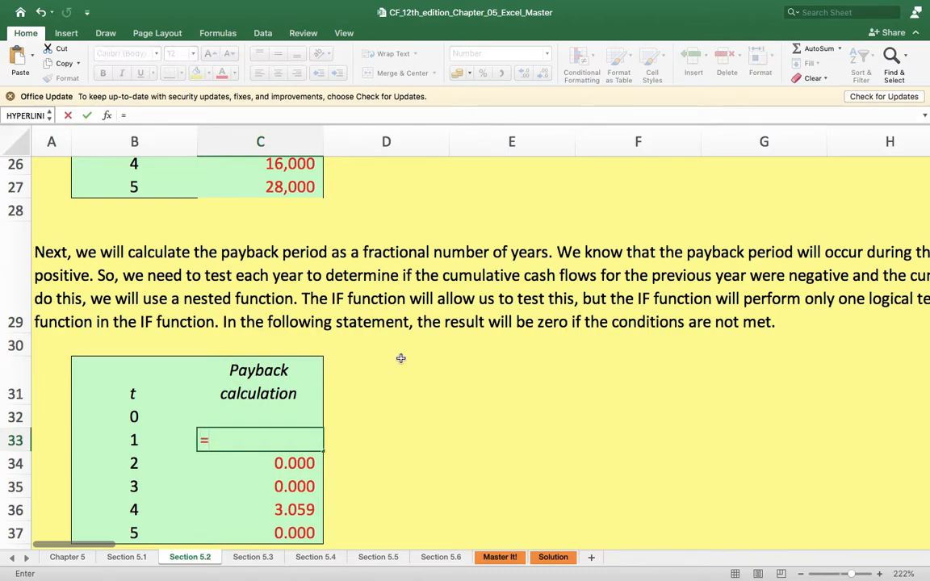
{"action": "type", "text": "if"}
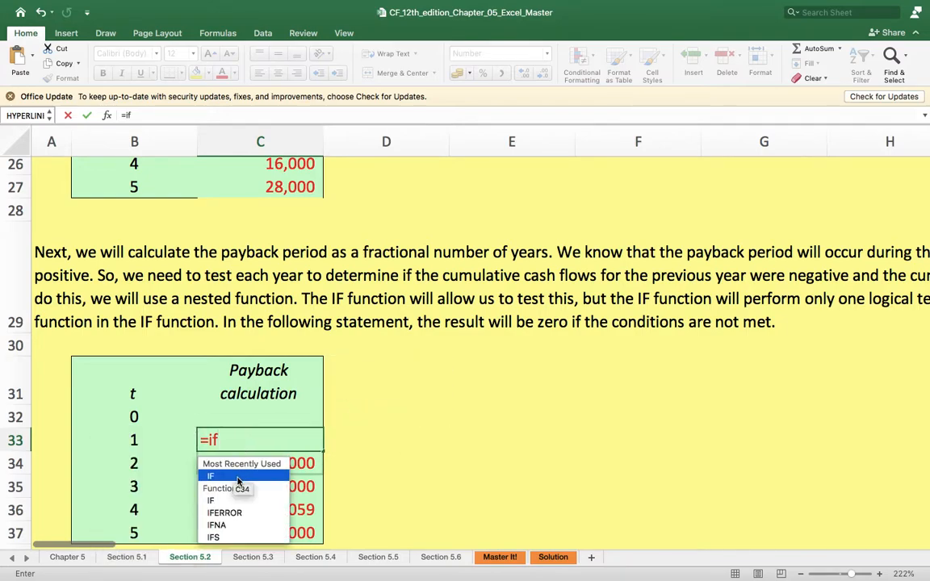
{"action": "left_click", "coordinate": [237, 477]}
{"action": "type", "text": "and"}
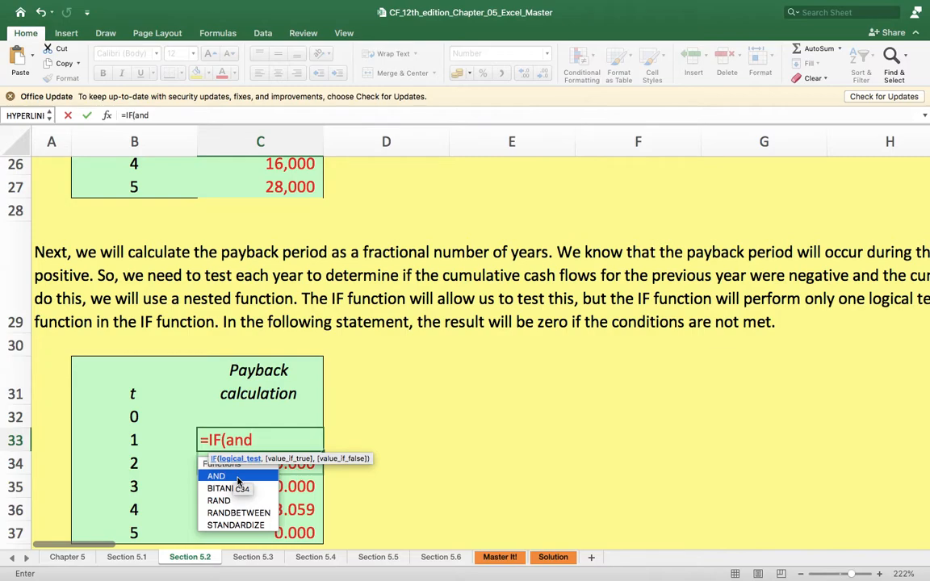
{"action": "key", "text": "Tab"}
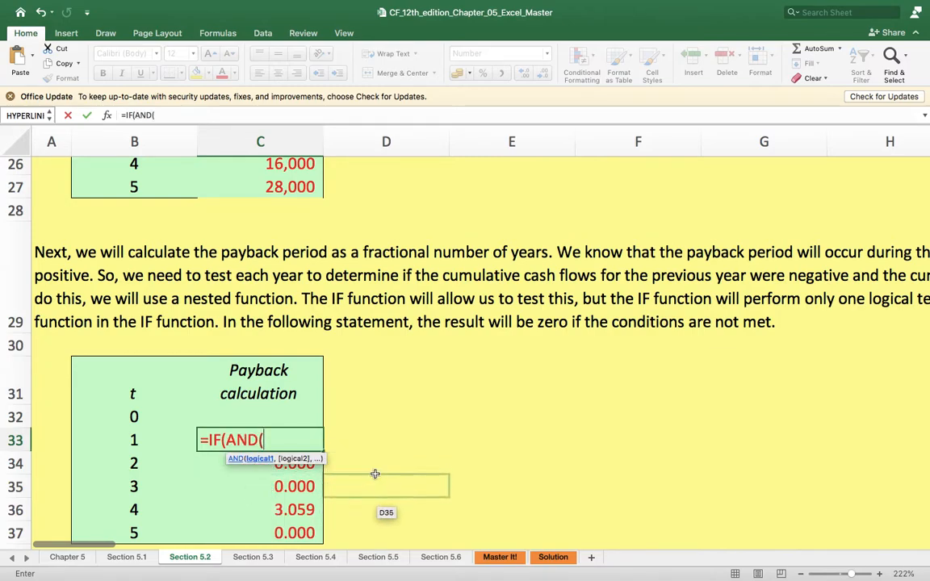
{"action": "scroll", "coordinate": [401, 455], "scroll_direction": "up", "scroll_amount": 5}
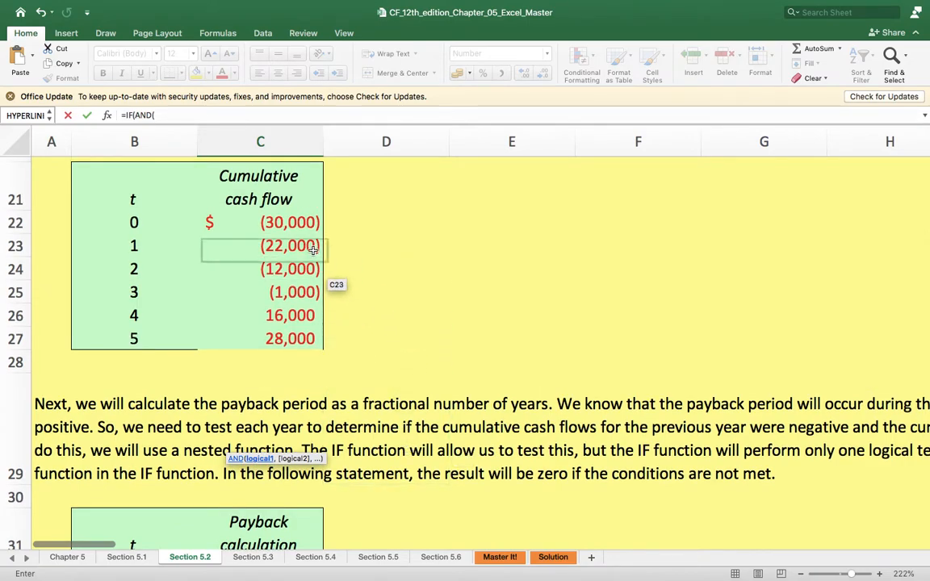
{"action": "left_click", "coordinate": [298, 223]}
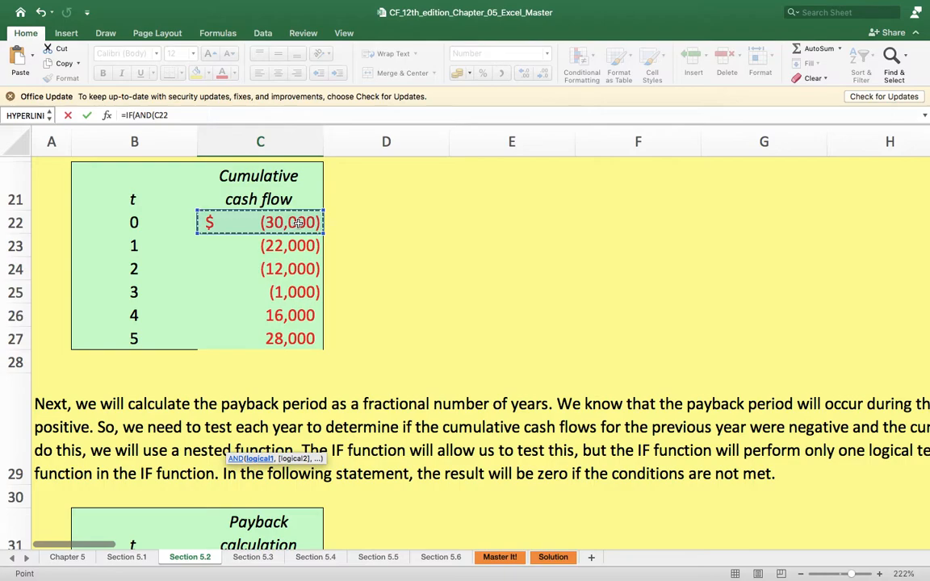
{"action": "type", "text": "<"}
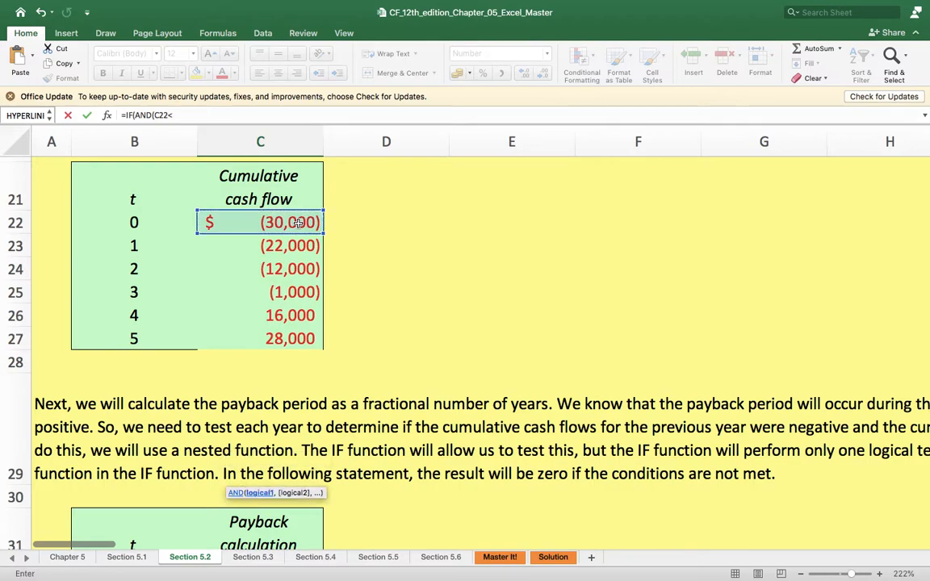
{"action": "type", "text": "0,"}
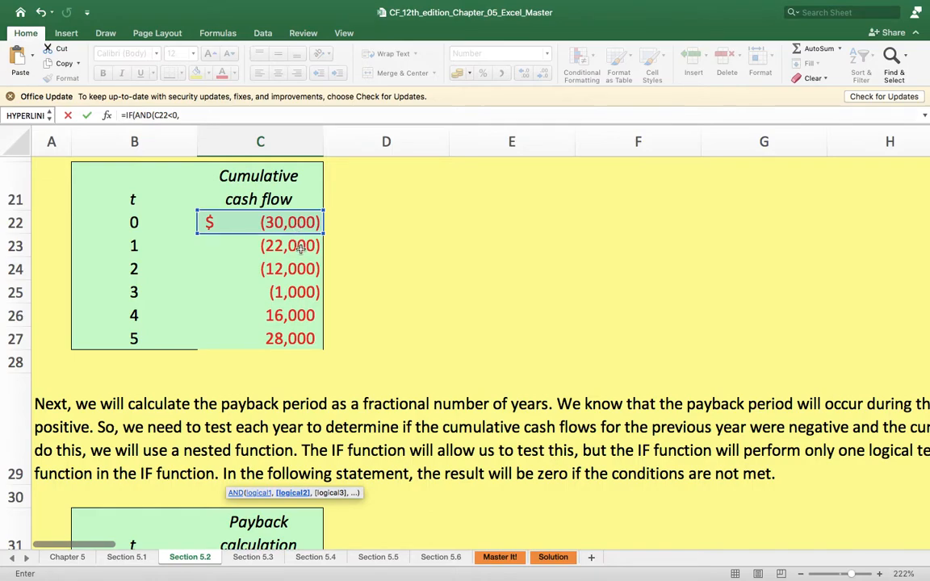
- Add C23>=0 as the second AND condition and close the logical test of the IF formula
{"action": "left_click", "coordinate": [300, 248]}
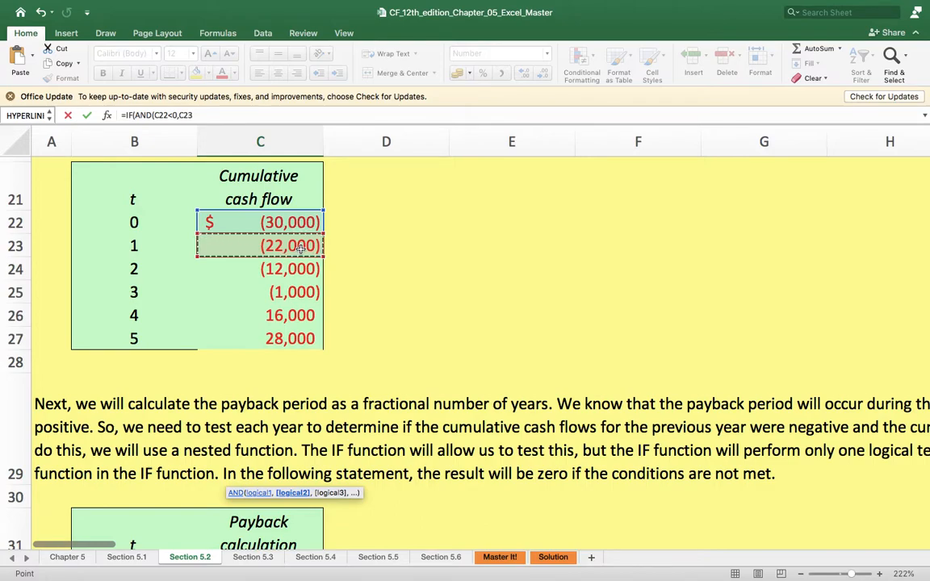
{"action": "type", "text": ">"}
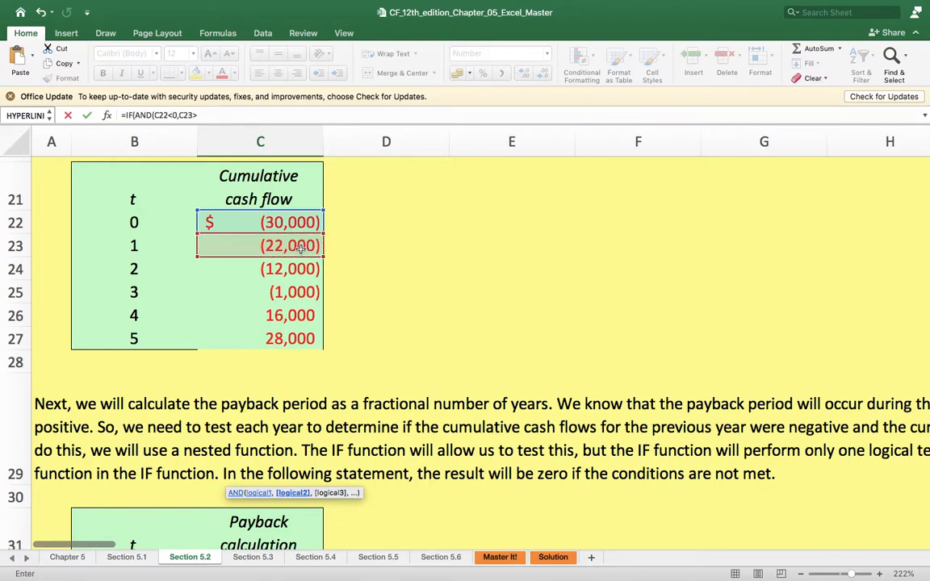
{"action": "type", "text": "=0"}
{"action": "type", "text": ")"}
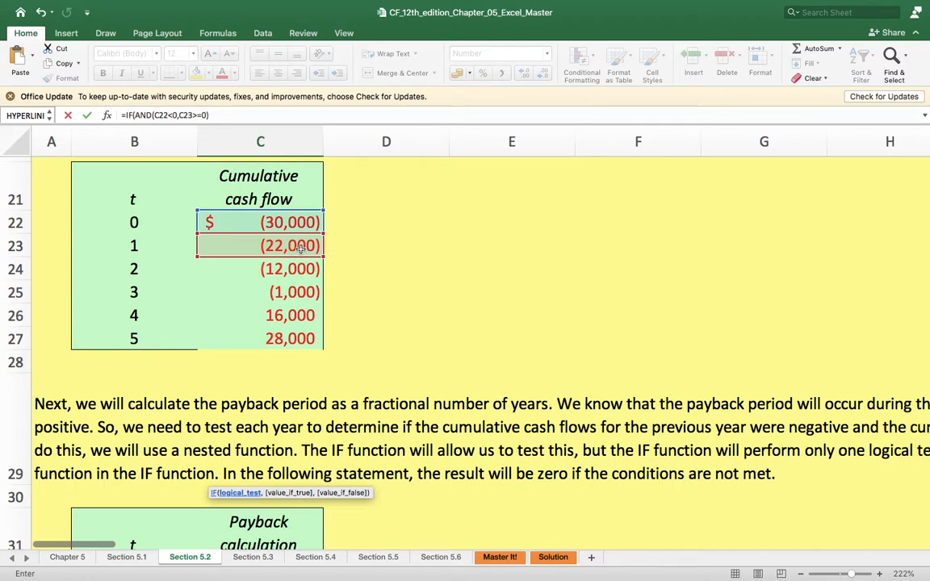
{"action": "type", "text": ","}
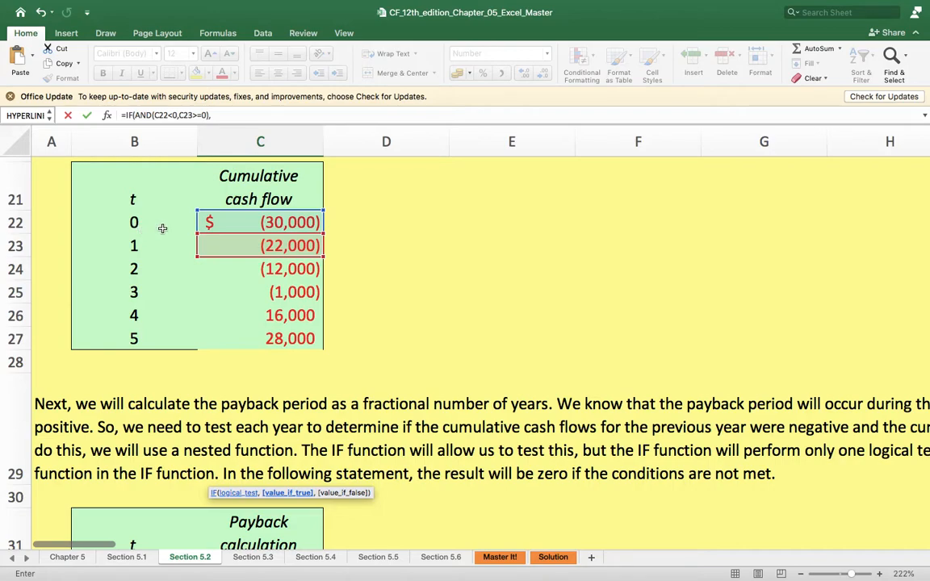
- Begin the value-if-true argument as B22 plus the ABS function containing cumulative cash flow cell C22
{"action": "left_click", "coordinate": [134, 223]}
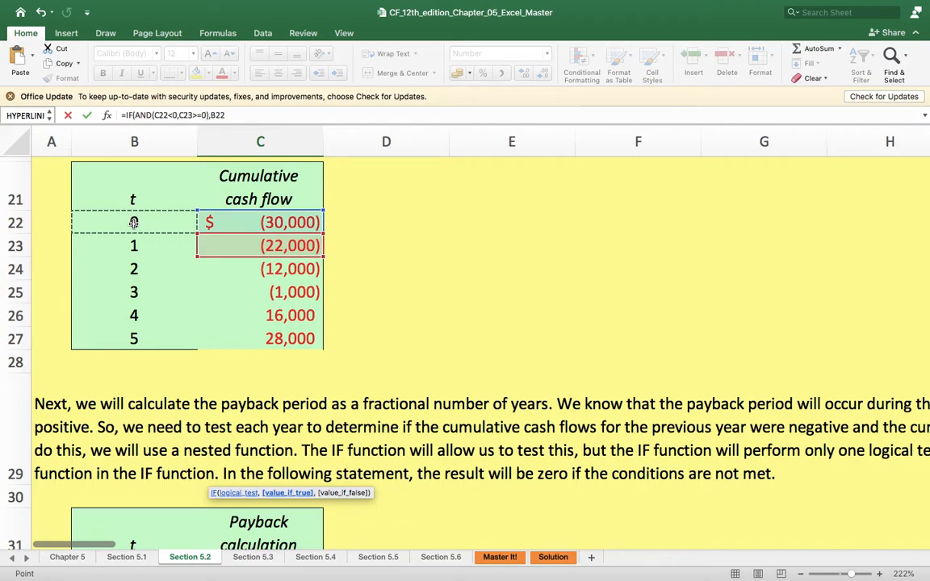
{"action": "type", "text": "+"}
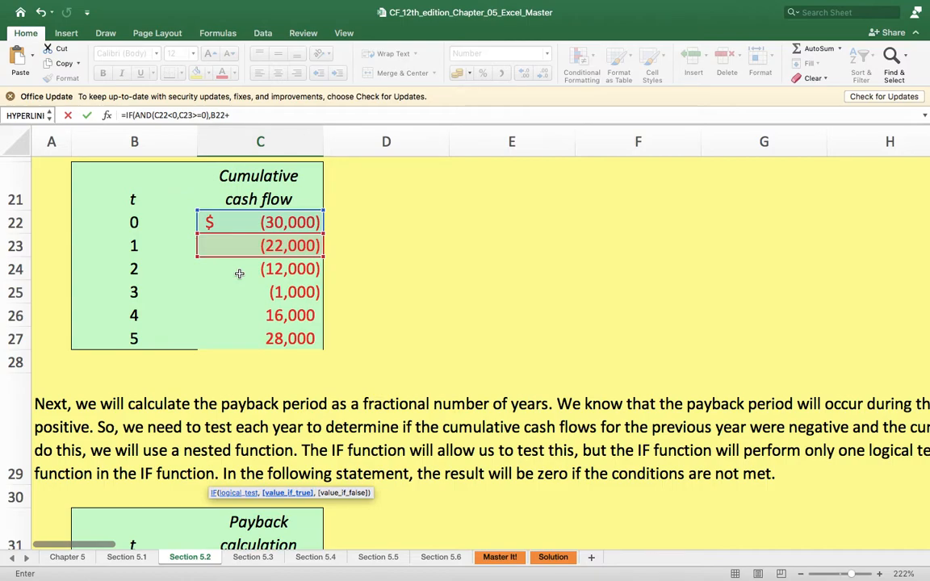
{"action": "type", "text": "AB"}
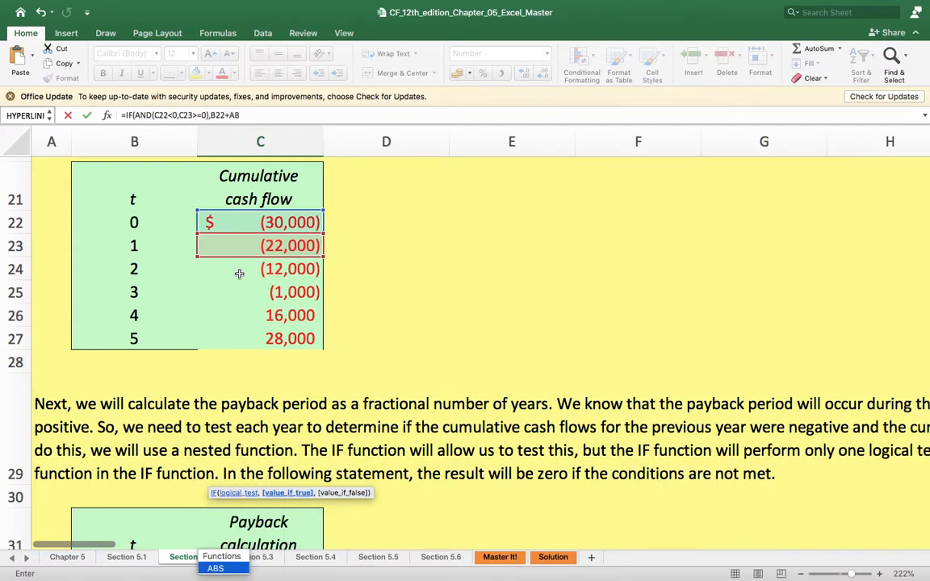
{"action": "key", "text": "BackSpace"}
{"action": "key", "text": "BackSpace"}
{"action": "type", "text": "AB"}
{"action": "double_click", "coordinate": [218, 569]}
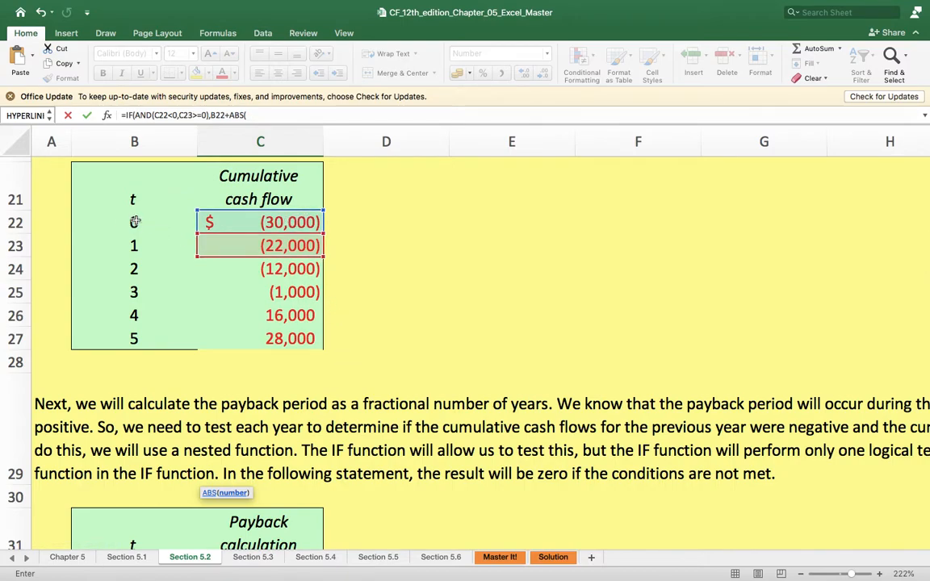
{"action": "left_click", "coordinate": [282, 219]}
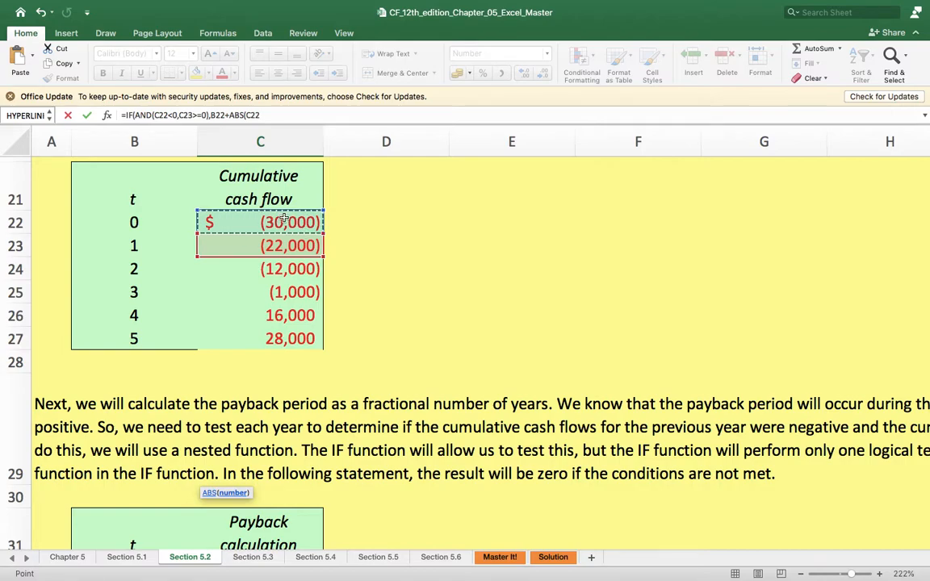
{"action": "left_click", "coordinate": [263, 115]}
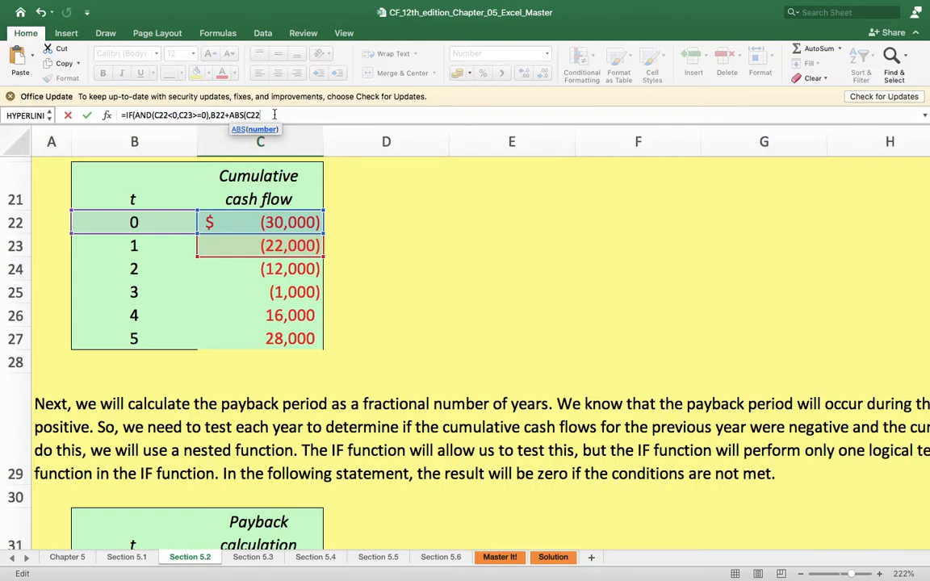
- Divide C22 by the year 1 cash flow in C11 inside the ABS function and close it
{"action": "type", "text": "/"}
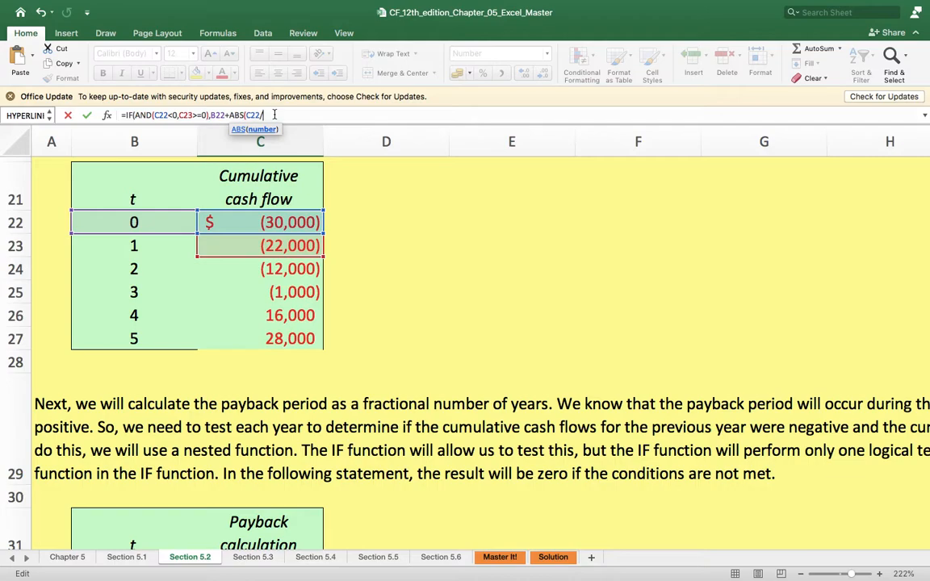
{"action": "scroll", "coordinate": [399, 233], "scroll_direction": "up", "scroll_amount": 5}
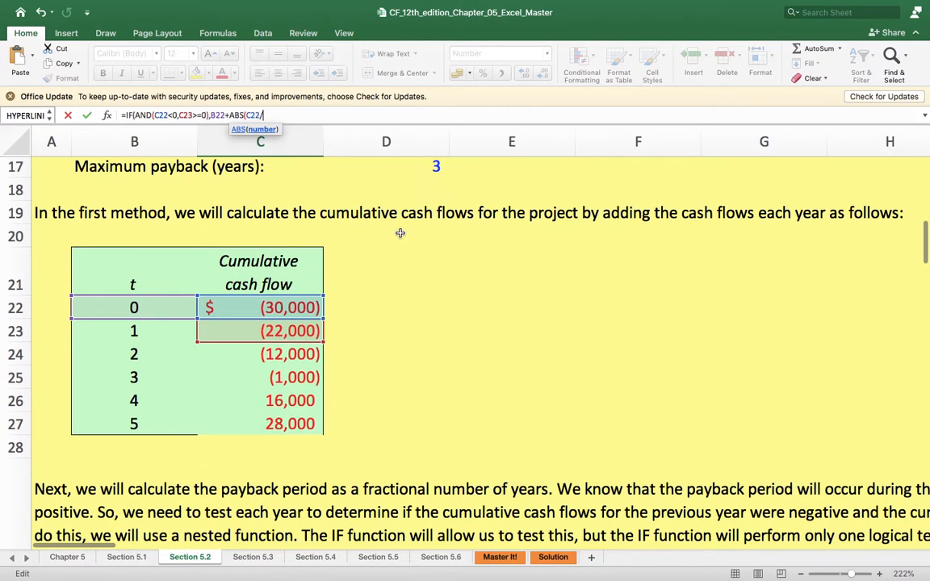
{"action": "scroll", "coordinate": [399, 233], "scroll_direction": "up", "scroll_amount": 4}
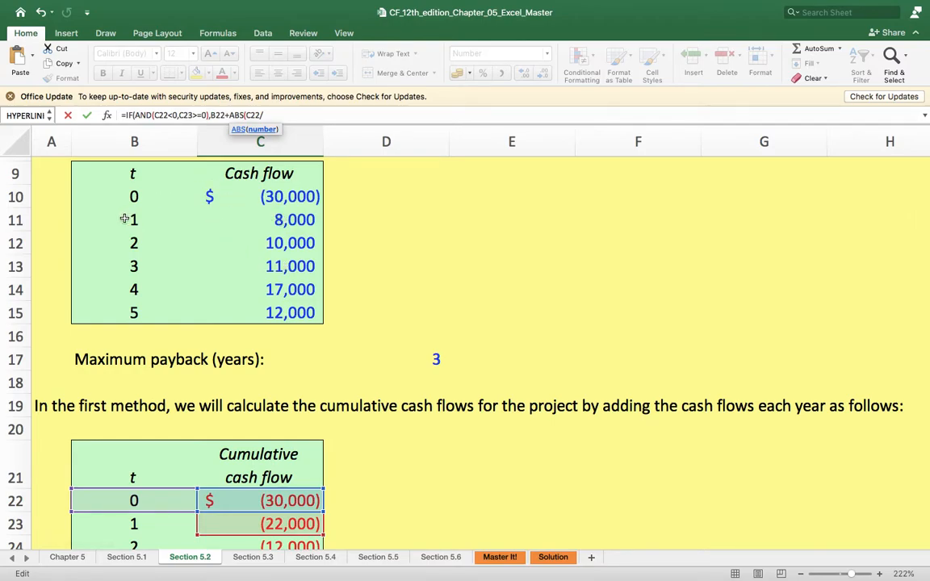
{"action": "left_click", "coordinate": [283, 219]}
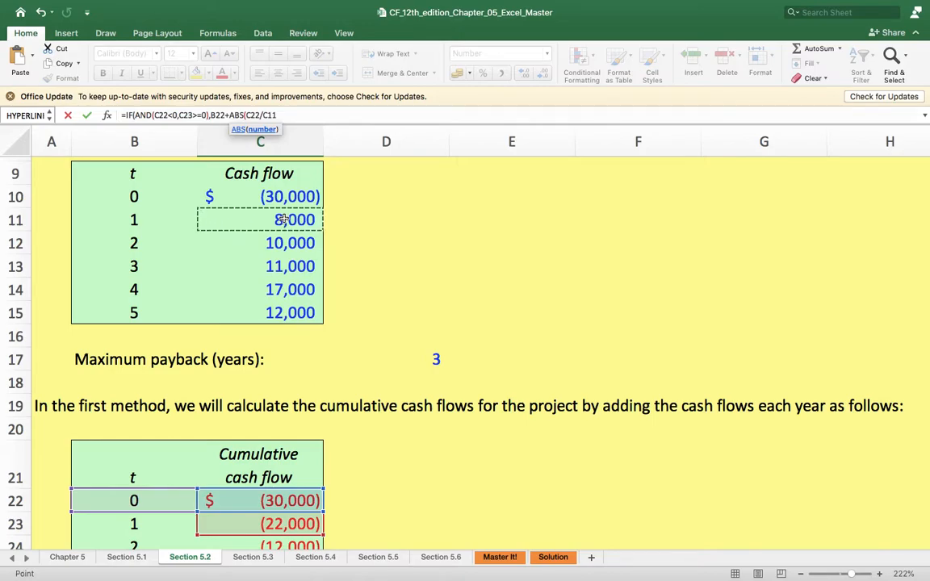
{"action": "type", "text": ")"}
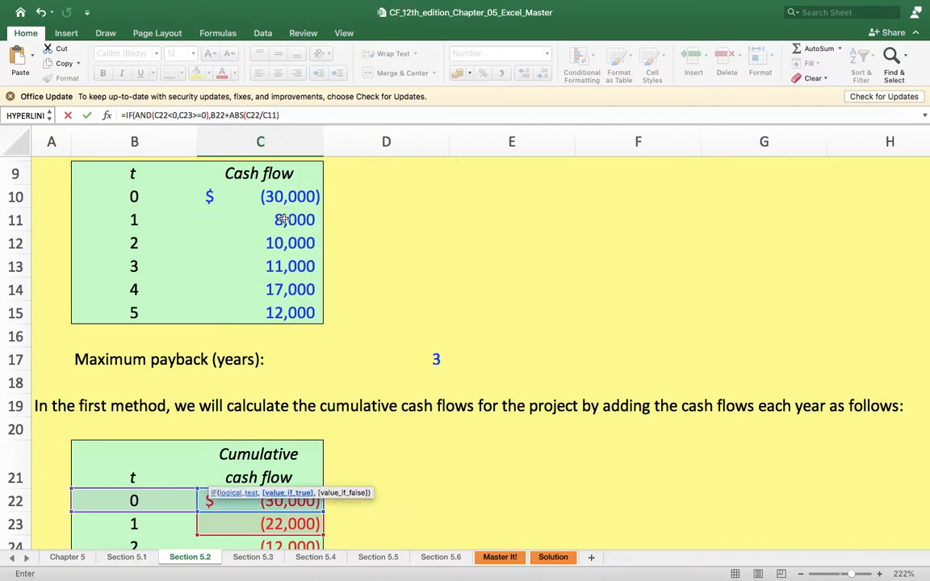
- Set the IF formula's value-if-false argument to 0 and enter the completed formula in C33
{"action": "type", "text": ","}
{"action": "scroll", "coordinate": [544, 482], "scroll_direction": "down", "scroll_amount": 3}
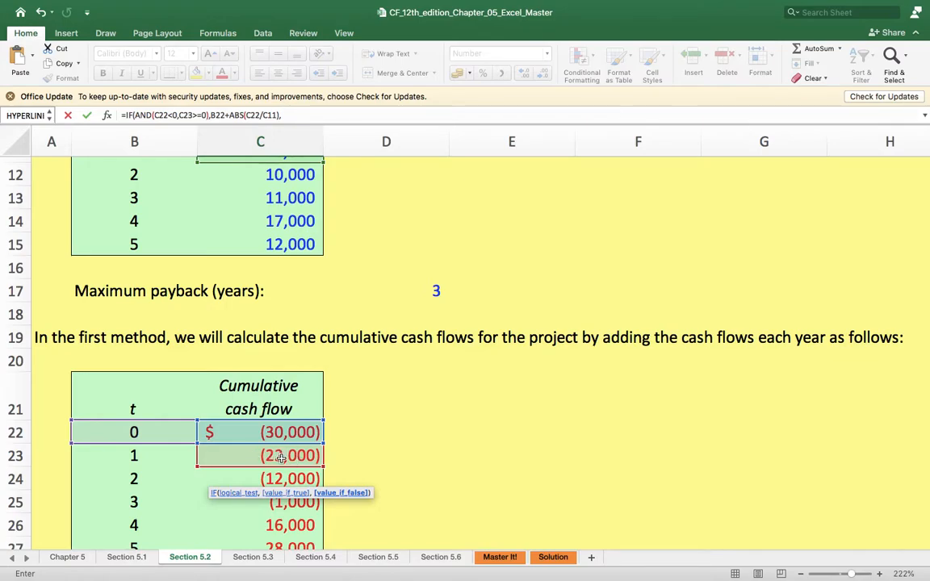
{"action": "left_click", "coordinate": [293, 117]}
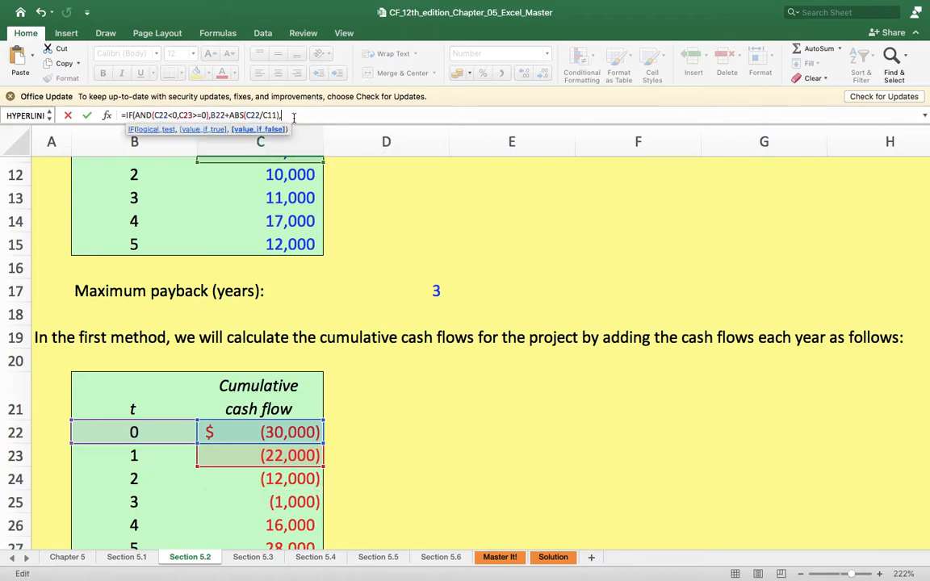
{"action": "type", "text": "0"}
{"action": "type", "text": ")"}
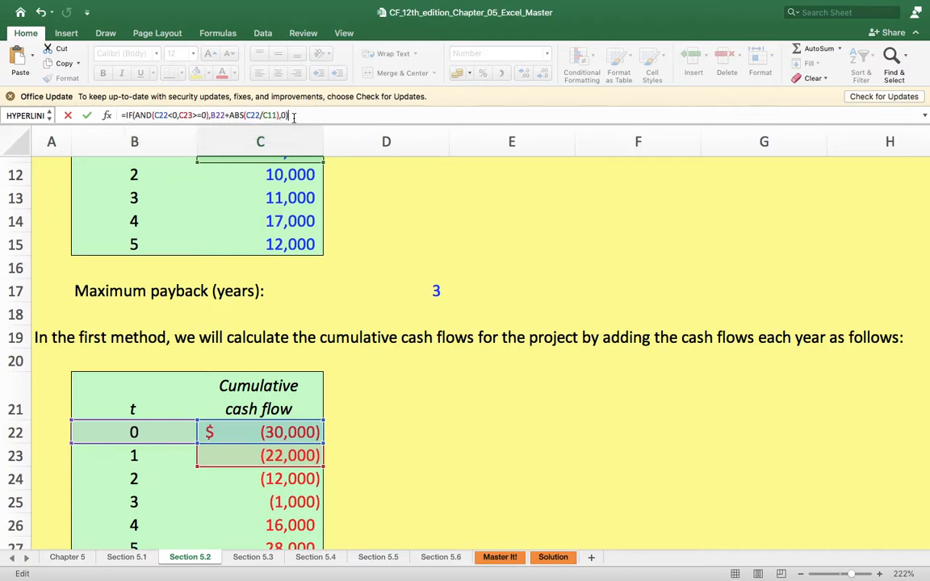
{"action": "key", "text": "Return"}
{"action": "scroll", "coordinate": [353, 299], "scroll_direction": "down", "scroll_amount": 5}
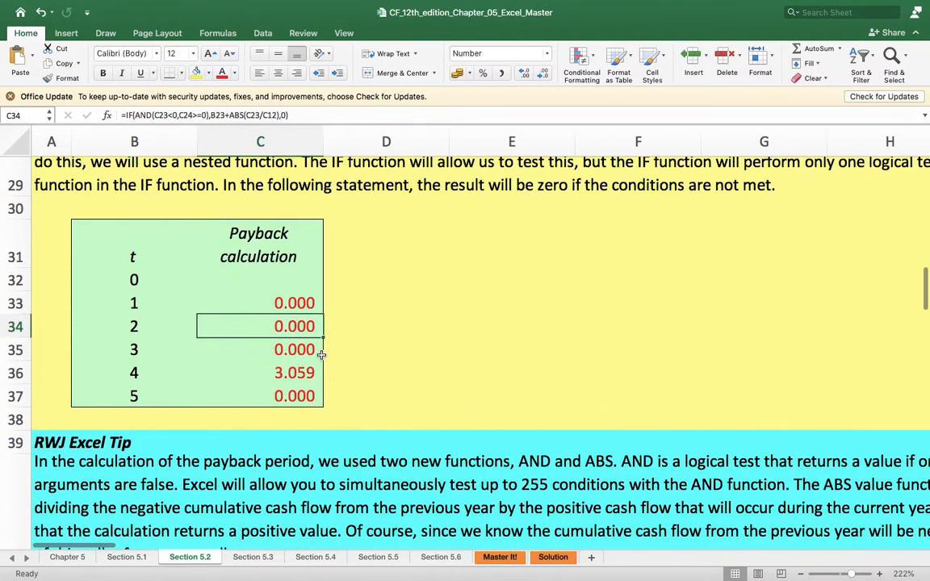
- Clear the existing payback formulas for years 2 to 5 in C34:C37
{"action": "left_click", "coordinate": [292, 308]}
{"action": "key", "text": "Down"}
{"action": "key", "text": "Down"}
{"action": "key", "text": "Down"}
{"action": "key", "text": "Up"}
{"action": "key", "text": "Up"}
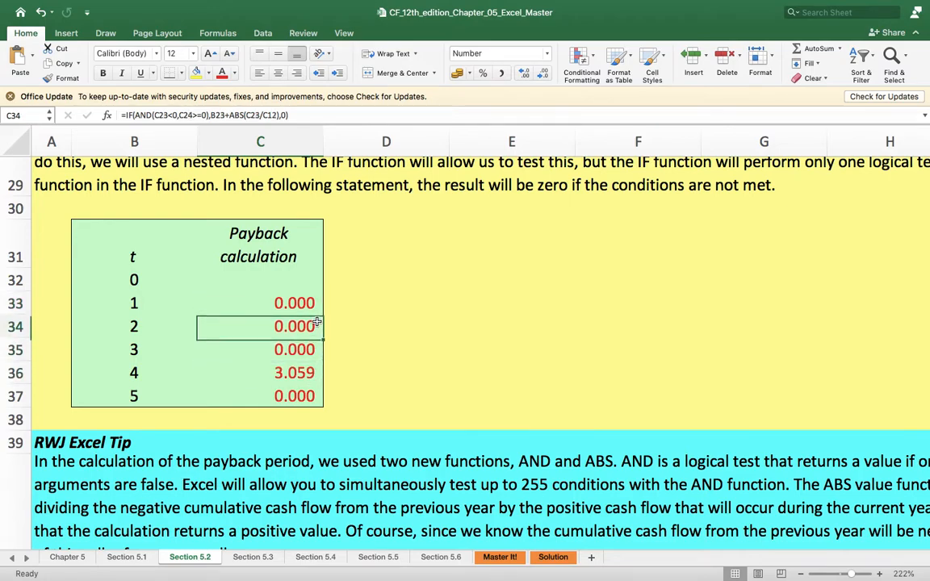
{"action": "key", "text": "shift+Down"}
{"action": "key", "text": "shift+Down"}
{"action": "key", "text": "shift+Down"}
{"action": "key", "text": "Delete"}
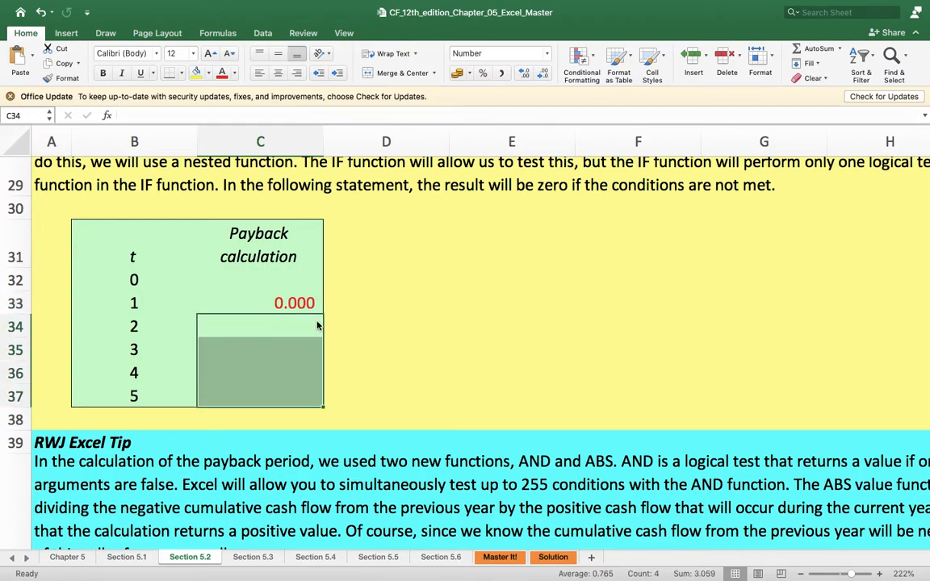
- Fill the payback formula from C33 down through C37
{"action": "left_click", "coordinate": [304, 304]}
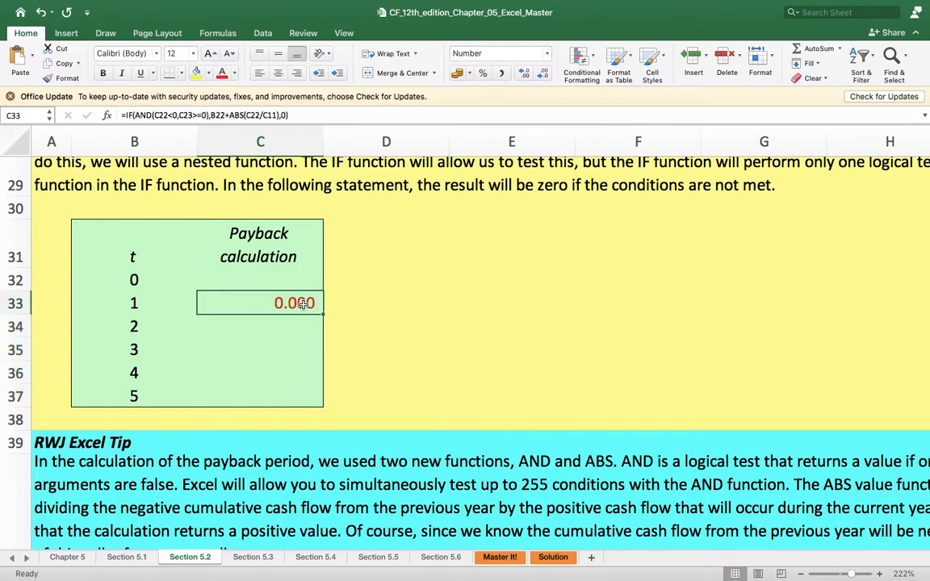
{"action": "key", "text": "shift+Down"}
{"action": "key", "text": "shift+Down"}
{"action": "key", "text": "shift+Down"}
{"action": "key", "text": "shift+Down"}
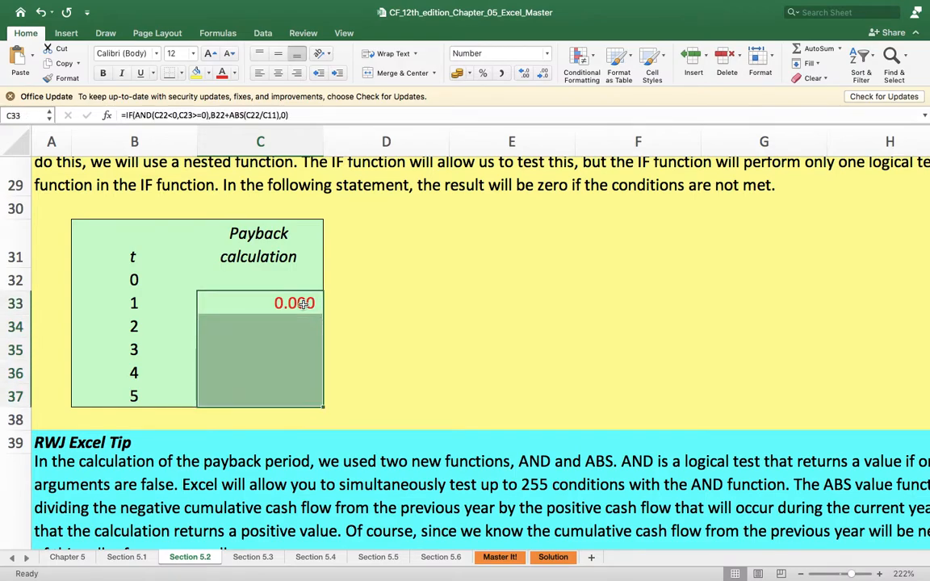
{"action": "key", "text": "ctrl+d"}
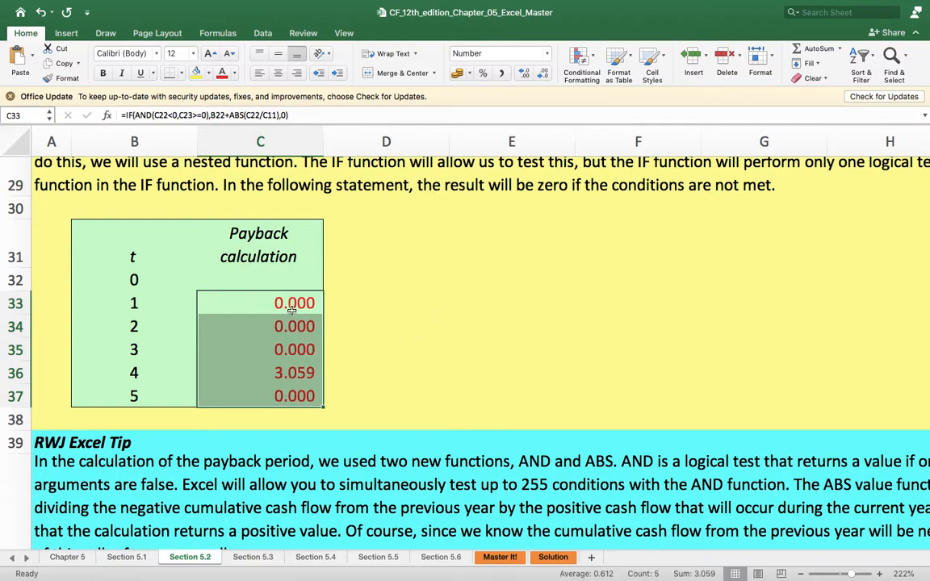
- Examine the payback formulas in C33, C34 and C35 to check their cell references
{"action": "left_click", "coordinate": [288, 302]}
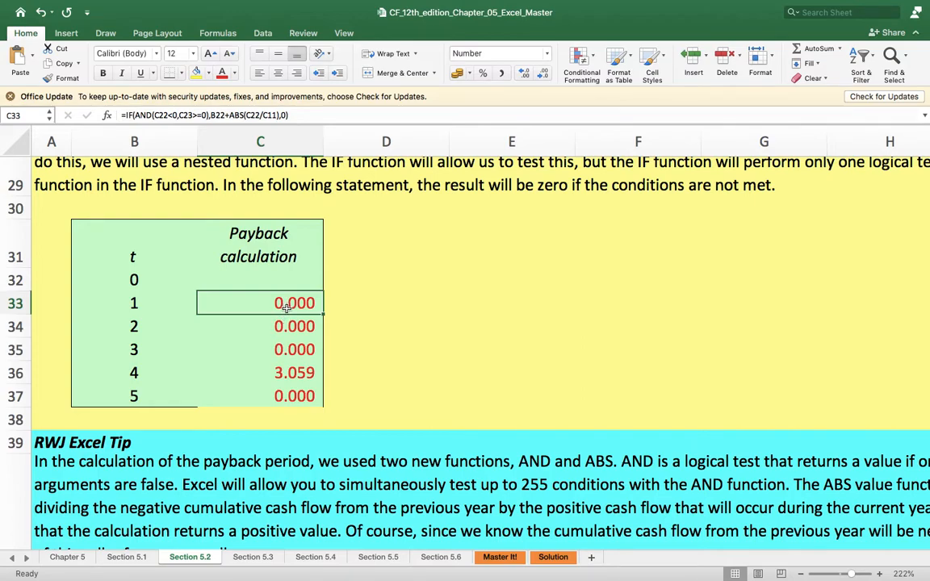
{"action": "left_click", "coordinate": [288, 327]}
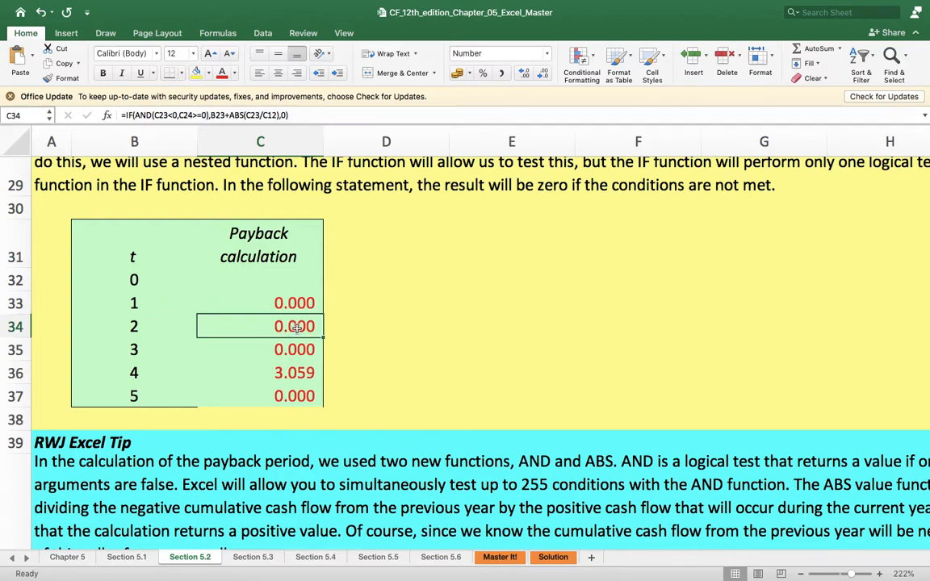
{"action": "left_click", "coordinate": [294, 348]}
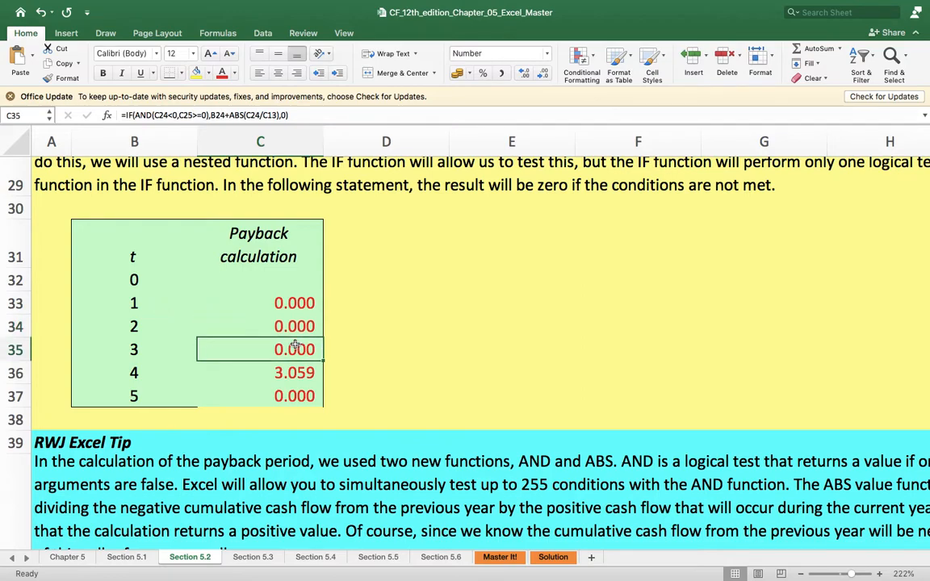
- Examine the payback formulas in C36 and C37 against the year 4 cumulative cash flow in C26
{"action": "left_click", "coordinate": [291, 370]}
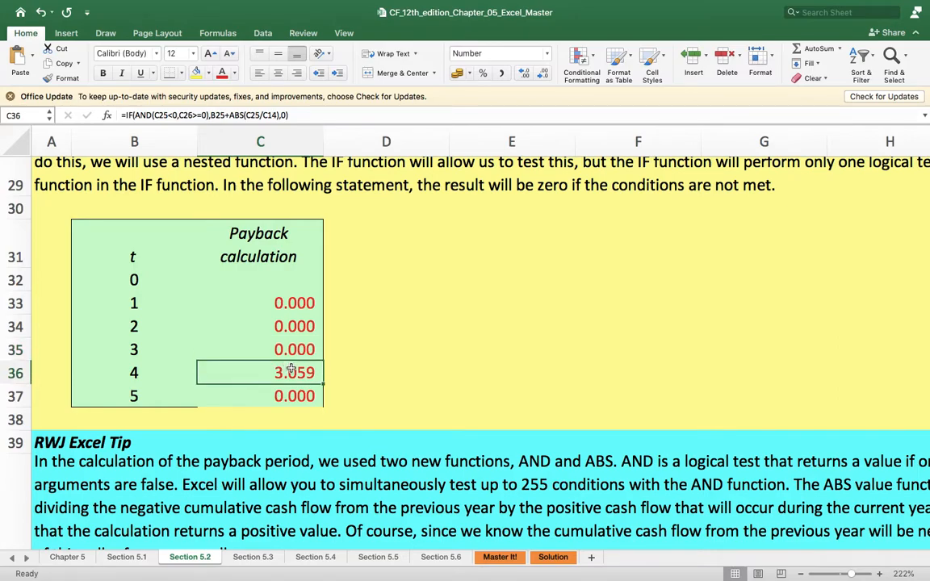
{"action": "scroll", "coordinate": [291, 369], "scroll_direction": "up", "scroll_amount": 5}
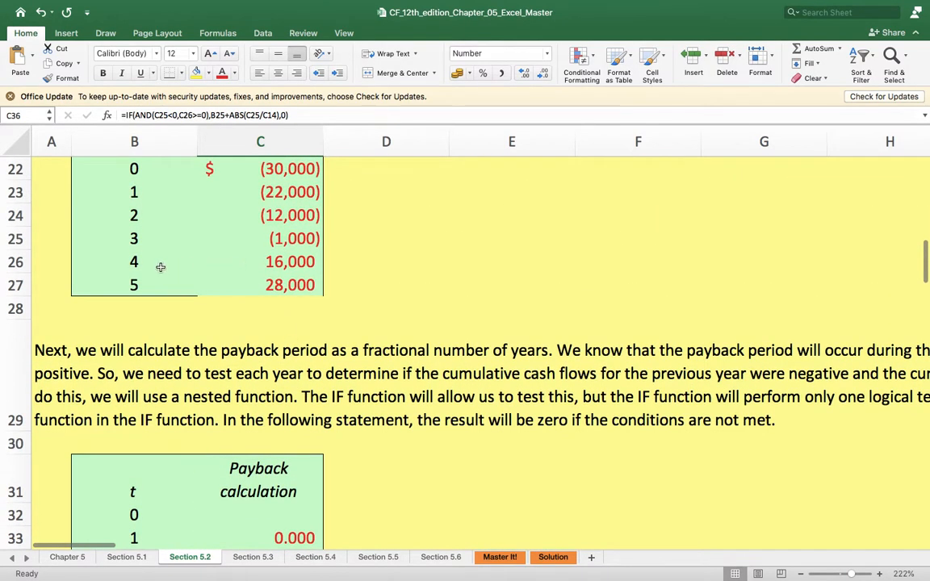
{"action": "left_click", "coordinate": [260, 263]}
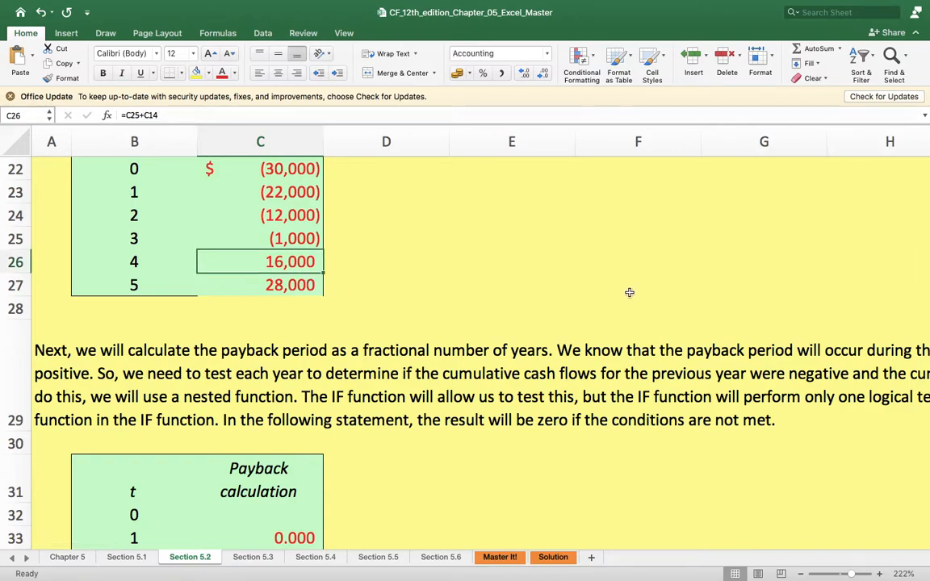
{"action": "scroll", "coordinate": [602, 321], "scroll_direction": "up", "scroll_amount": 2}
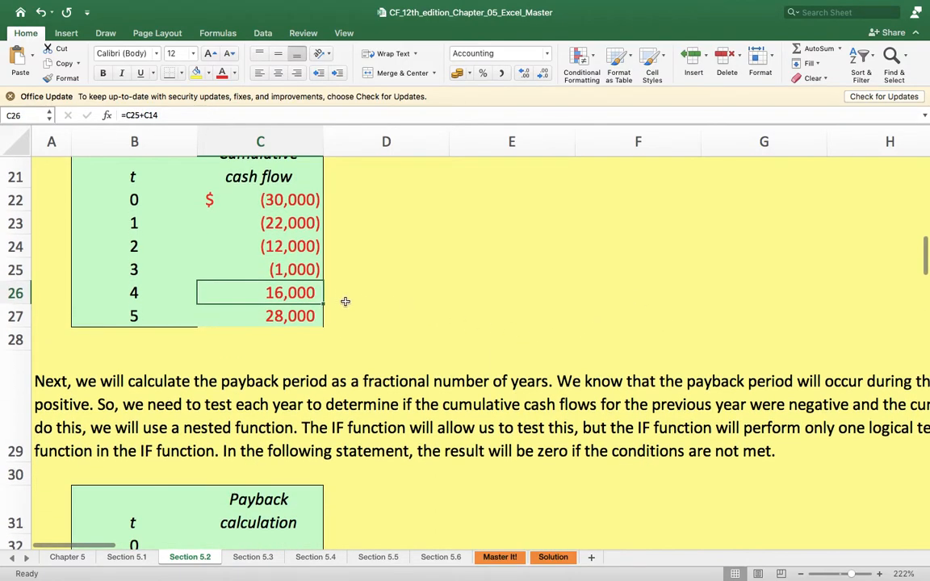
{"action": "scroll", "coordinate": [452, 349], "scroll_direction": "down", "scroll_amount": 6}
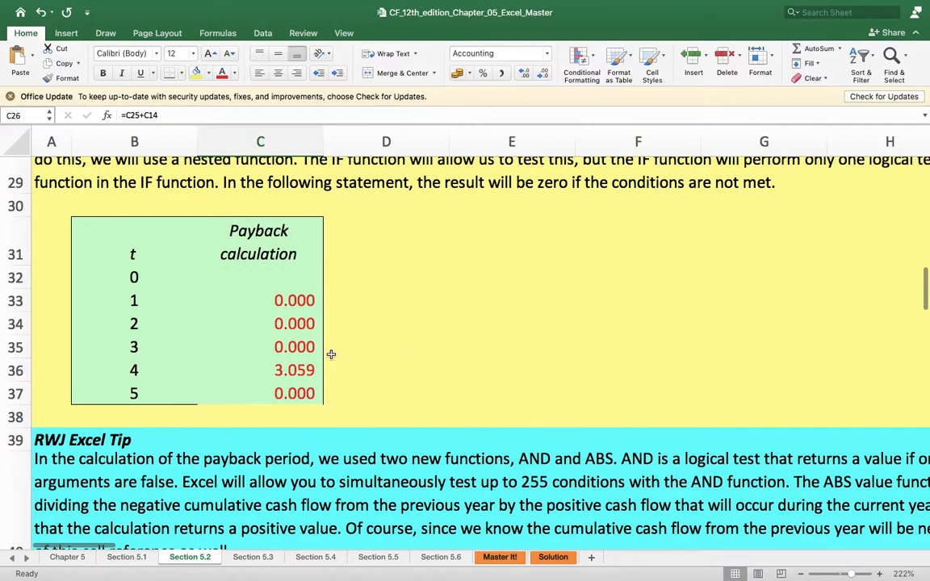
{"action": "left_click", "coordinate": [307, 371]}
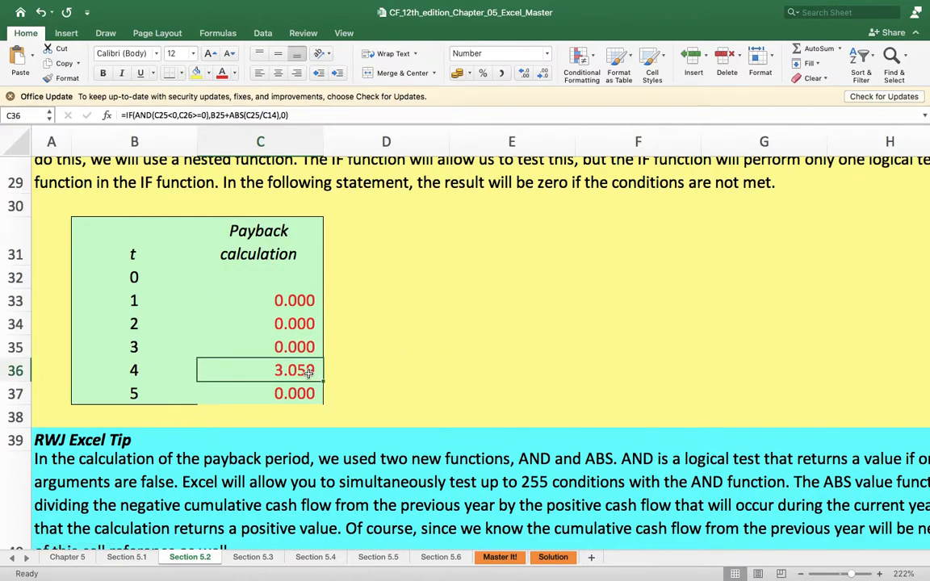
{"action": "left_click", "coordinate": [286, 393]}
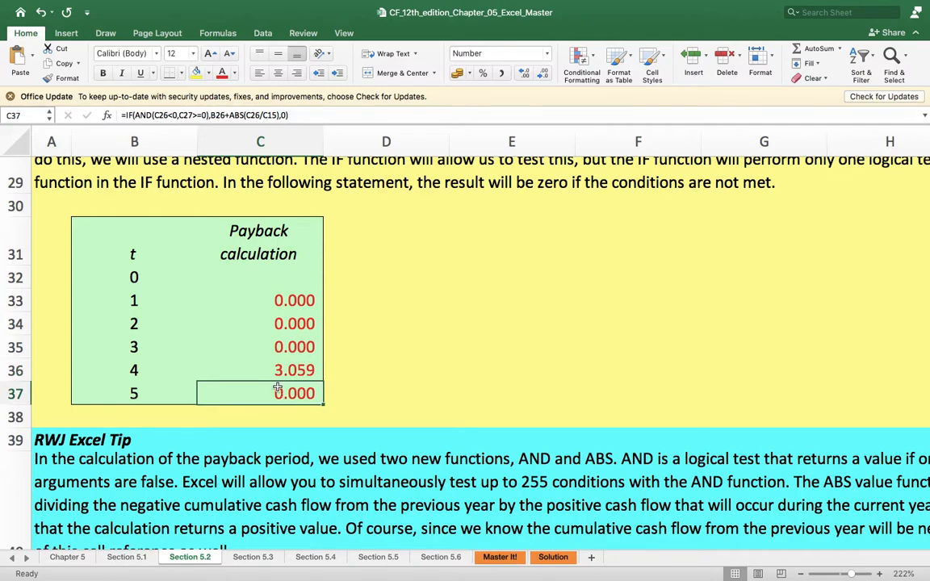
{"action": "left_click", "coordinate": [301, 370]}
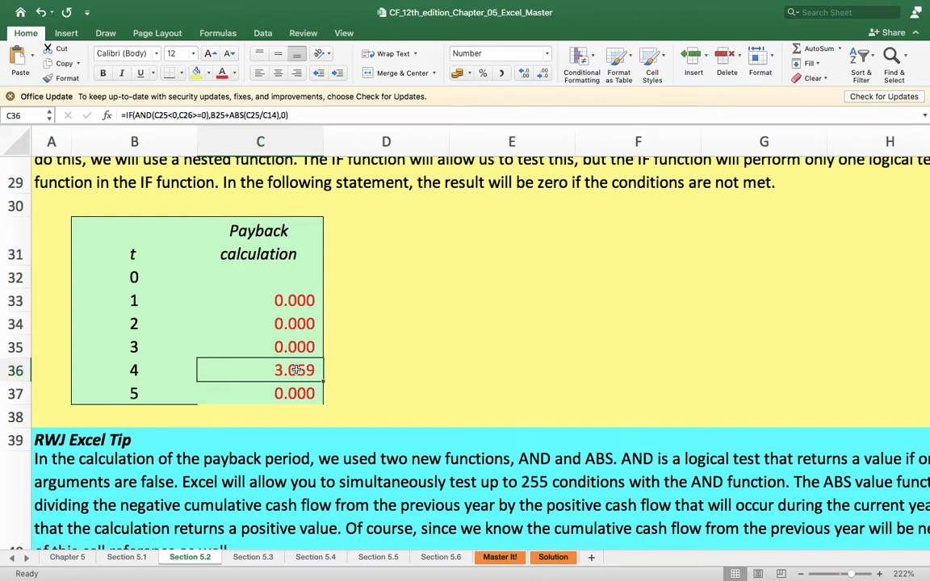
- Clear the payback formulas in C33:C37 and start a new IF formula in C33
{"action": "left_click_drag", "start_coordinate": [280, 304], "coordinate": [283, 388]}
{"action": "key", "text": "Delete"}
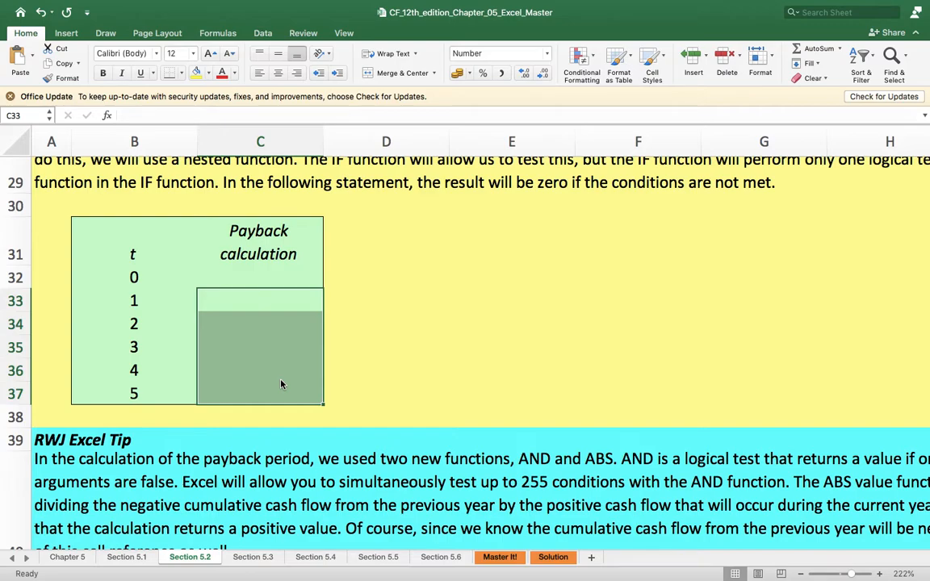
{"action": "type", "text": "="}
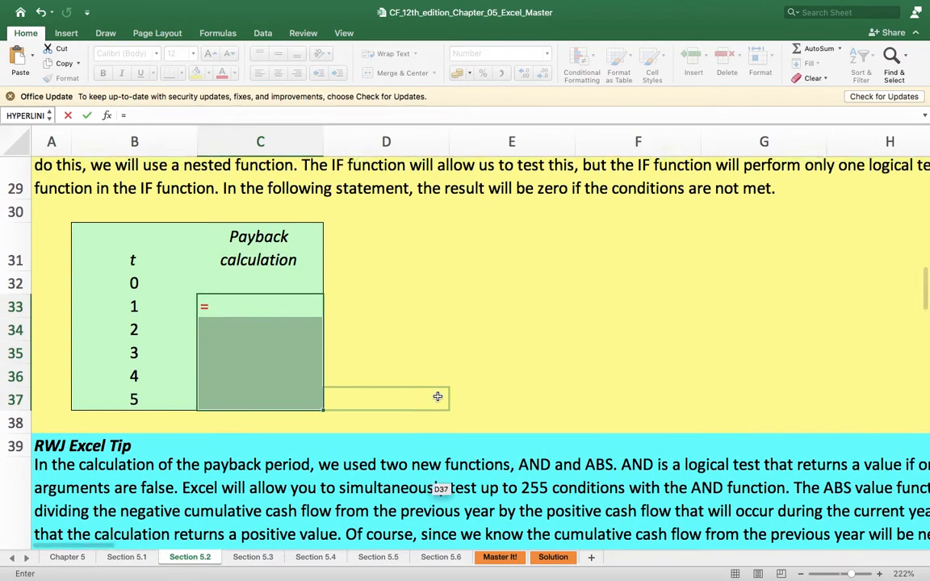
{"action": "scroll", "coordinate": [442, 395], "scroll_direction": "up", "scroll_amount": 10}
{"action": "scroll", "coordinate": [442, 395], "scroll_direction": "down", "scroll_amount": 10}
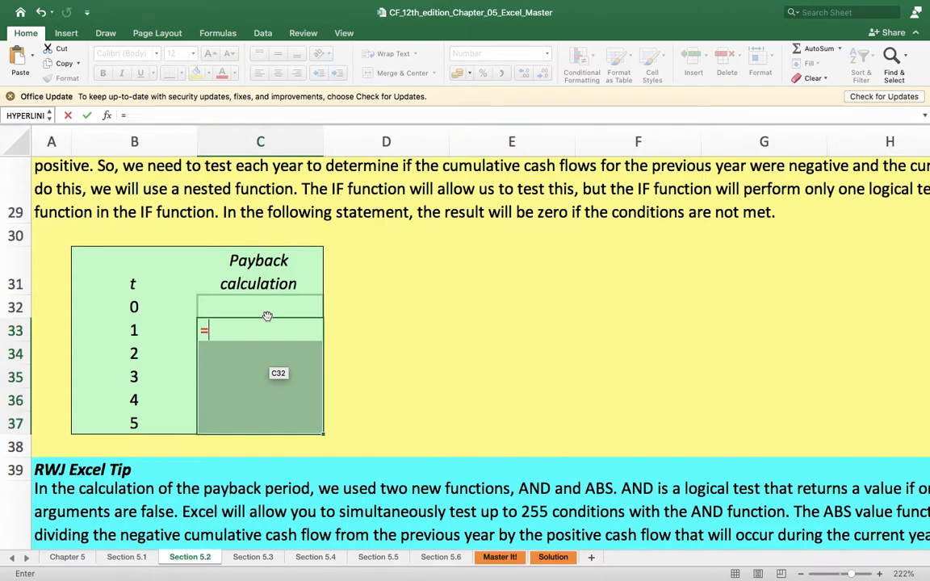
{"action": "type", "text": "if"}
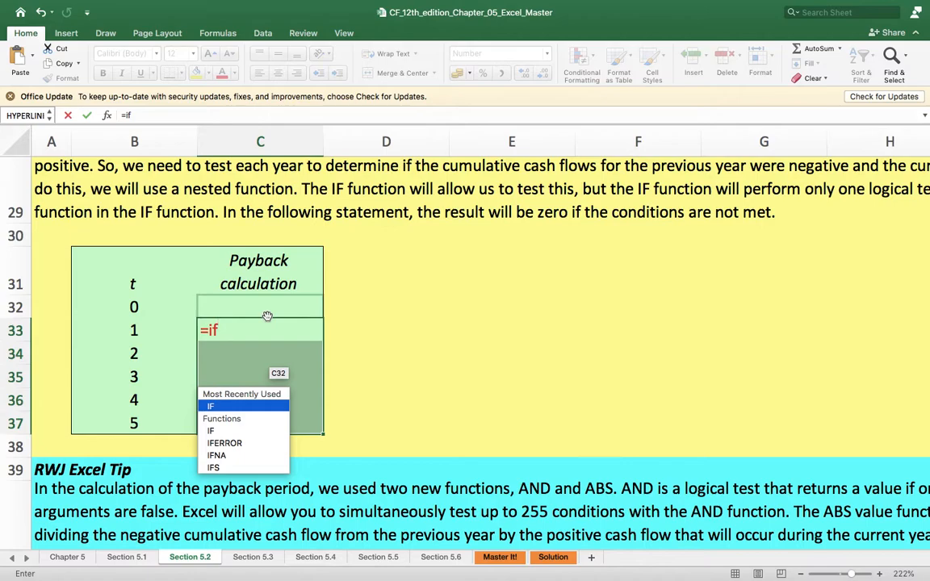
{"action": "double_click", "coordinate": [226, 407]}
{"action": "type", "text": "an"}
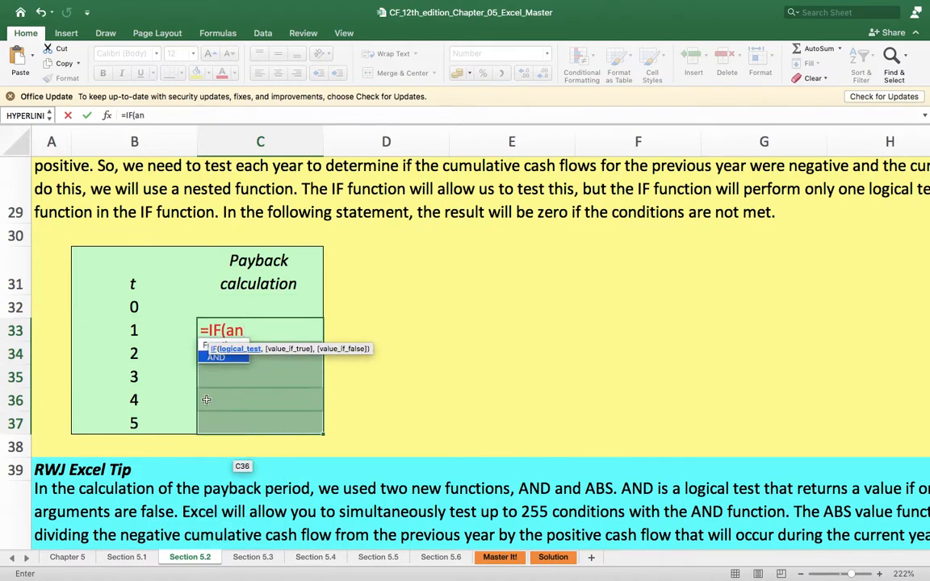
{"action": "double_click", "coordinate": [203, 359]}
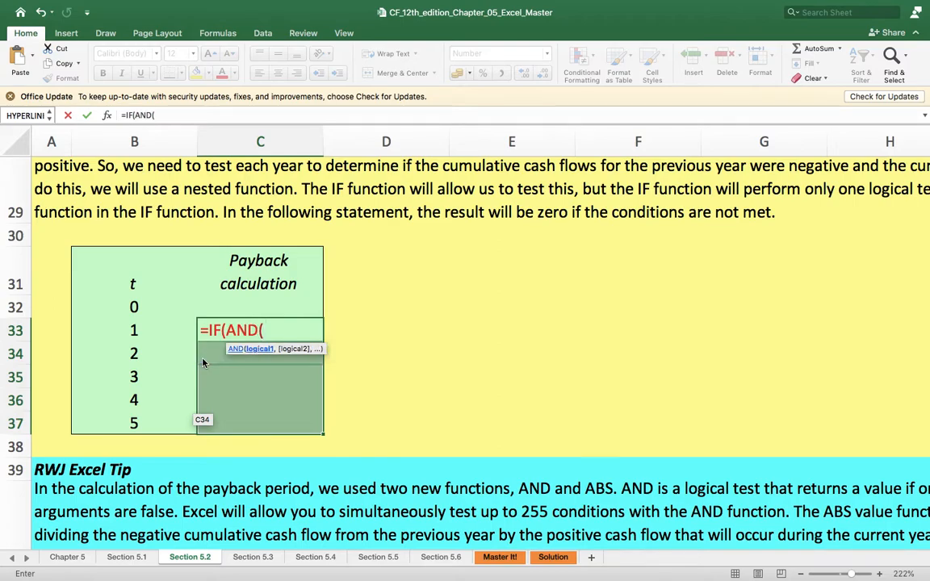
{"action": "scroll", "coordinate": [453, 341], "scroll_direction": "up", "scroll_amount": 8}
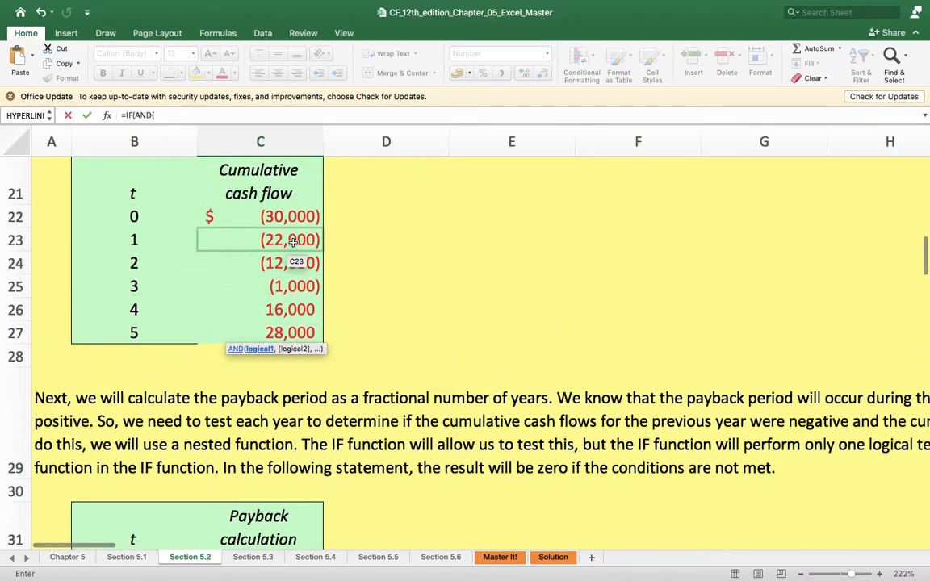
{"action": "left_click", "coordinate": [292, 240]}
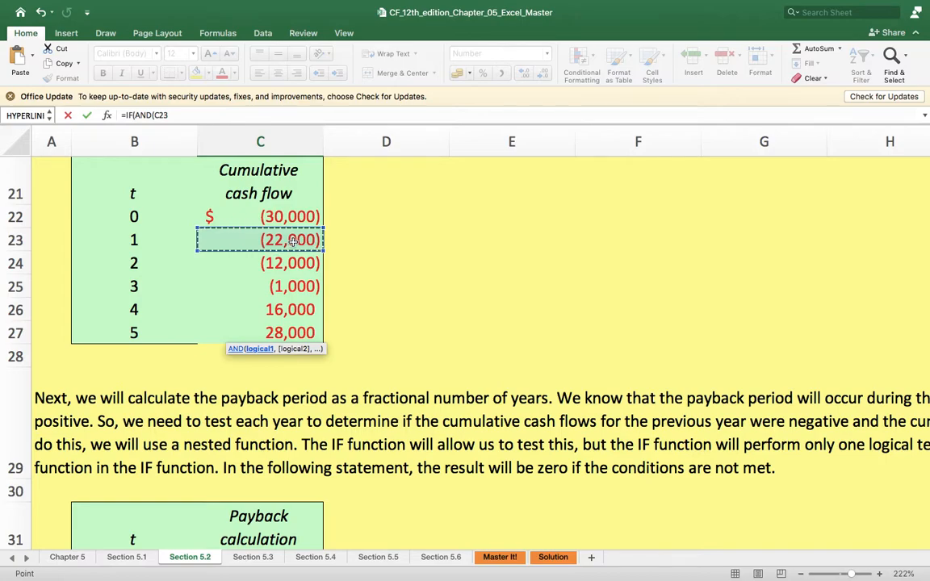
{"action": "key", "text": "BackSpace"}
{"action": "key", "text": "BackSpace"}
{"action": "key", "text": "BackSpace"}
{"action": "key", "text": "BackSpace"}
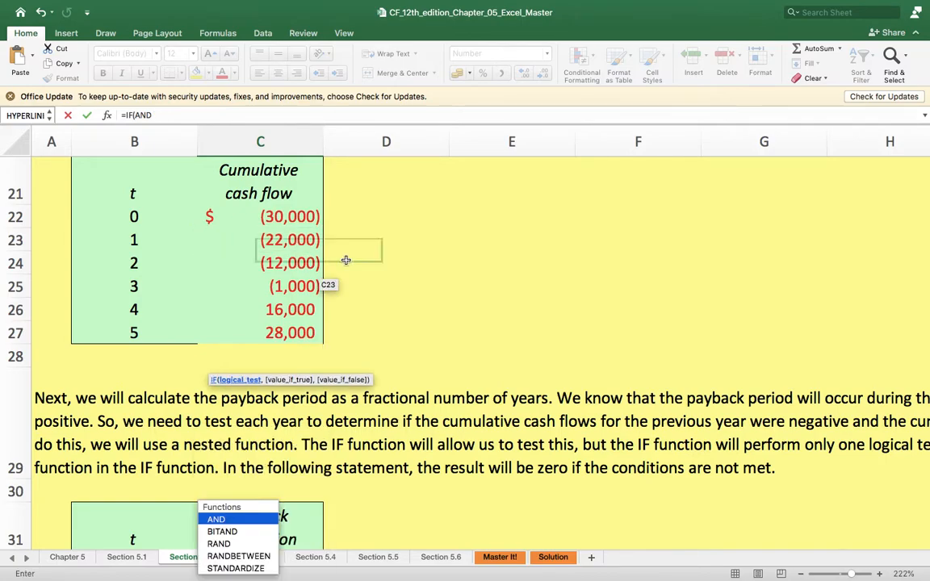
{"action": "scroll", "coordinate": [515, 262], "scroll_direction": "down", "scroll_amount": 1}
{"action": "scroll", "coordinate": [515, 269], "scroll_direction": "up", "scroll_amount": 3}
{"action": "scroll", "coordinate": [507, 274], "scroll_direction": "down", "scroll_amount": 8}
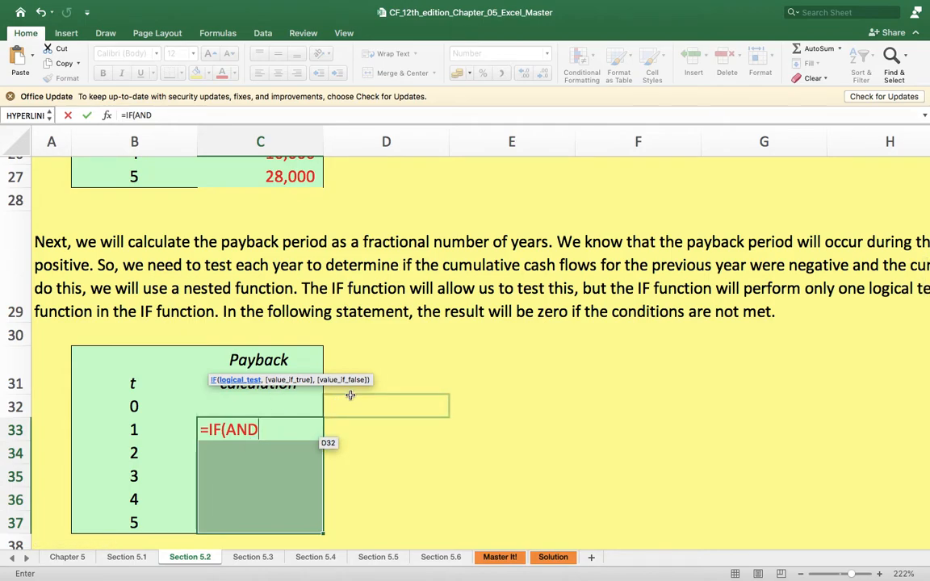
{"action": "key", "text": "BackSpace"}
{"action": "key", "text": "BackSpace"}
{"action": "key", "text": "BackSpace"}
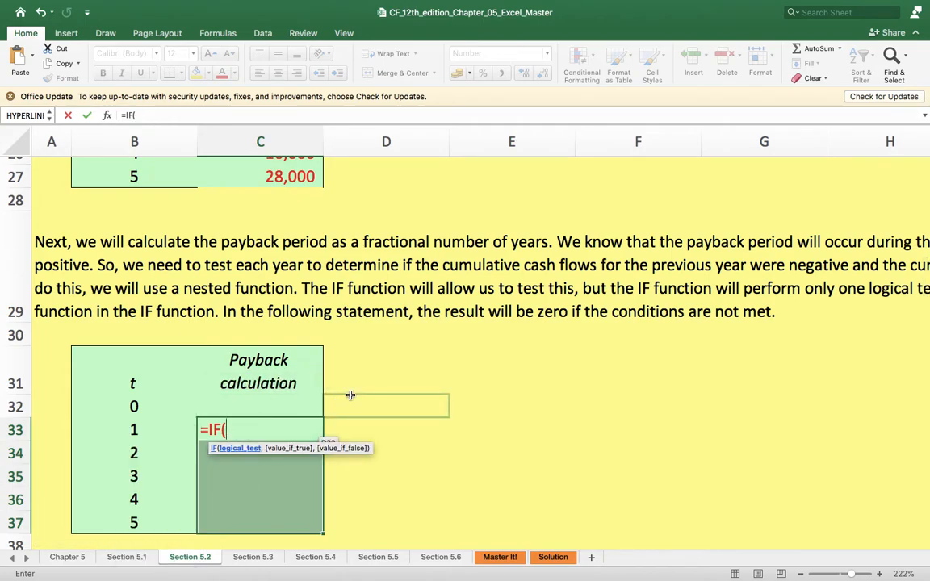
- Nest an AND function as the IF formula's logical test, with C22<0 as its first condition
{"action": "type", "text": "and"}
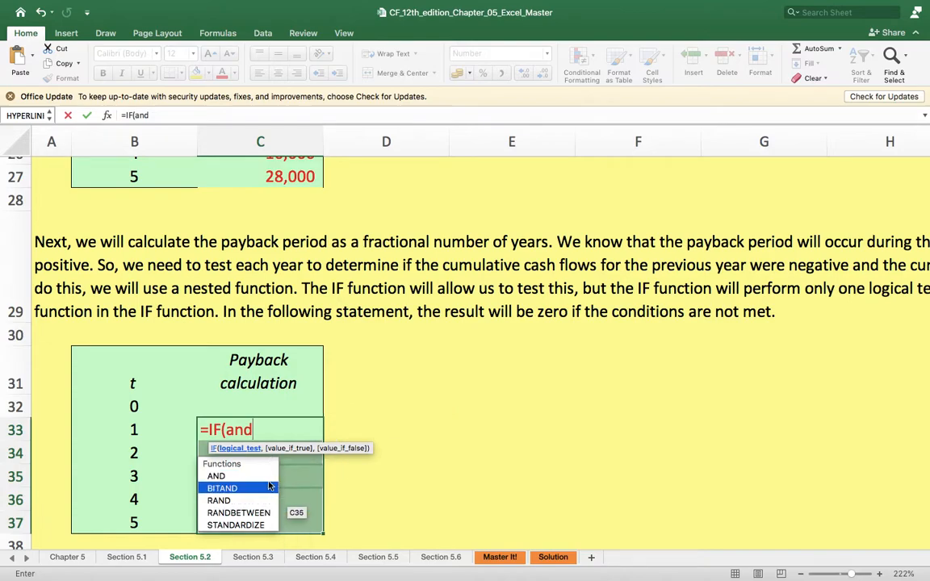
{"action": "left_click", "coordinate": [239, 477]}
{"action": "scroll", "coordinate": [543, 412], "scroll_direction": "up", "scroll_amount": 10}
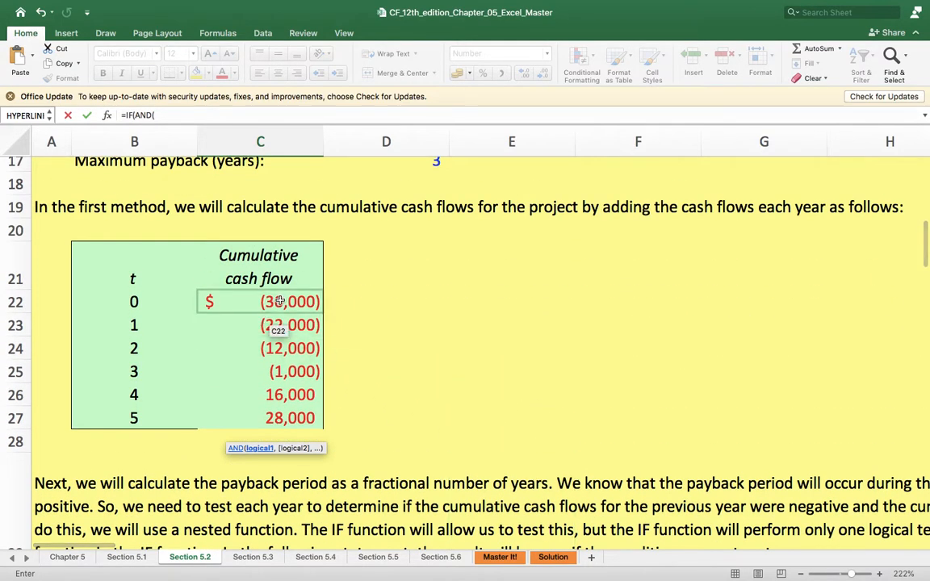
{"action": "left_click", "coordinate": [280, 301]}
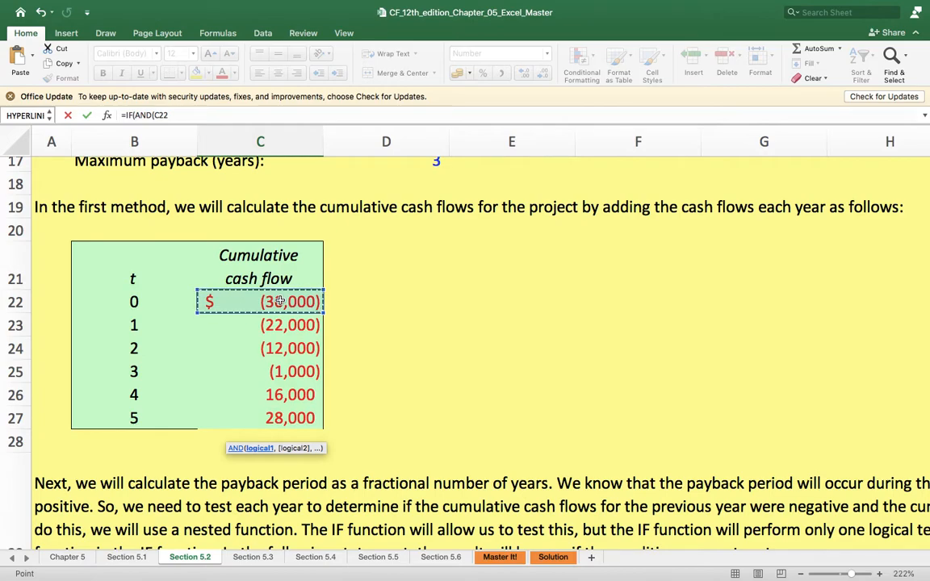
{"action": "type", "text": "<0,"}
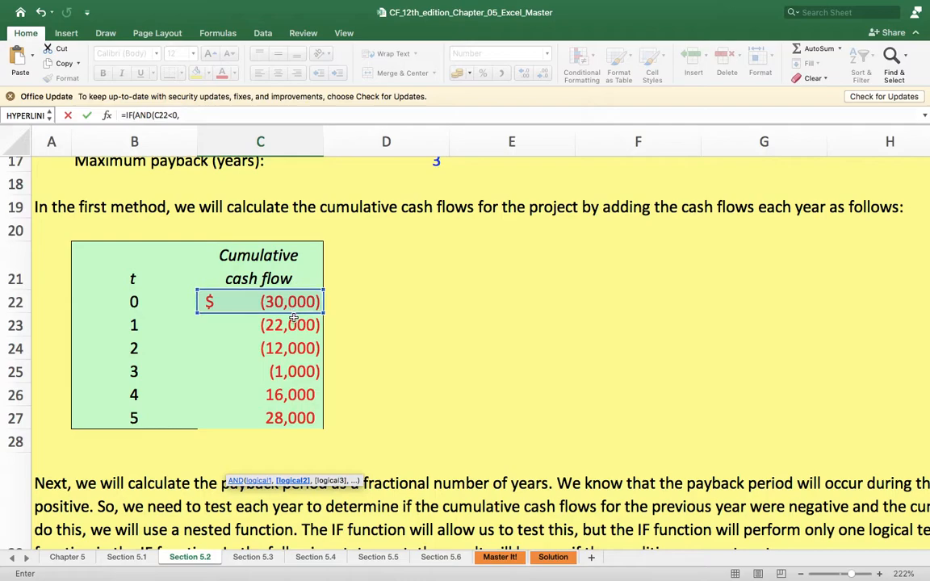
- Add C23>=0 as the second AND condition and close the logical test
{"action": "left_click", "coordinate": [289, 326]}
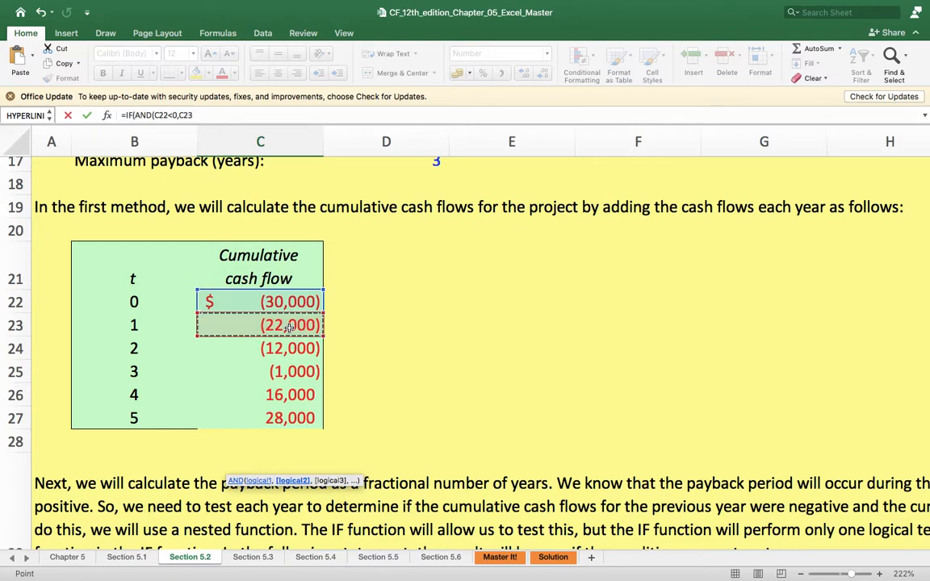
{"action": "type", "text": ">"}
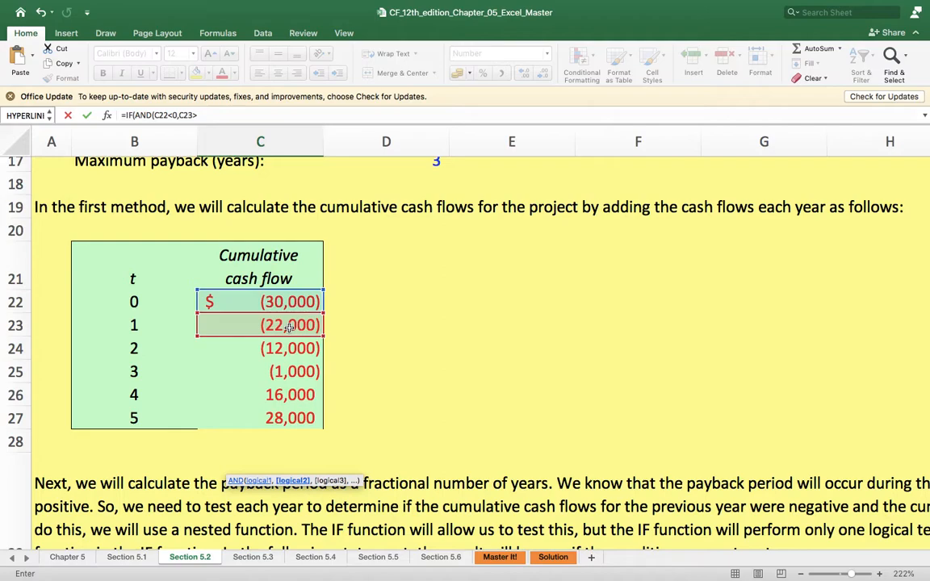
{"action": "type", "text": "=0"}
{"action": "type", "text": ")"}
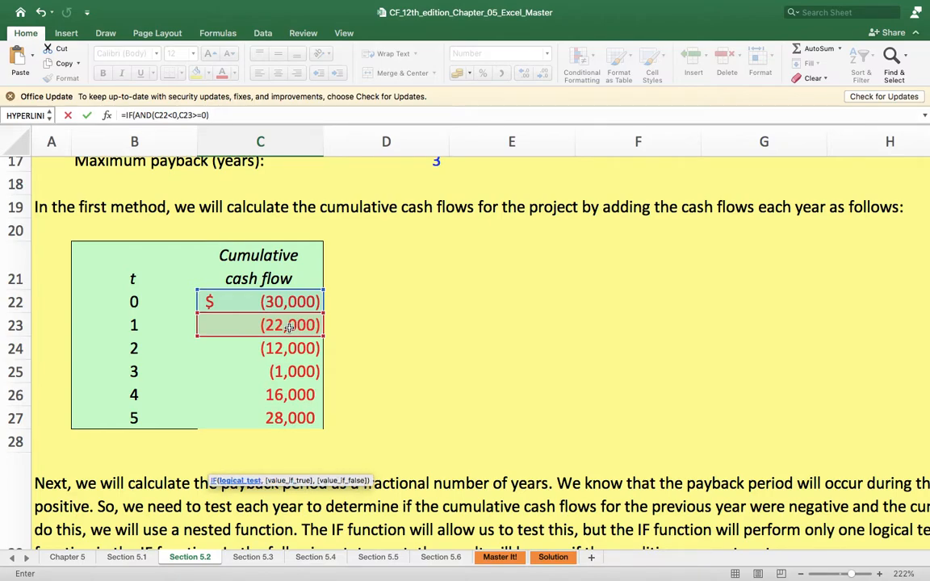
{"action": "type", "text": ","}
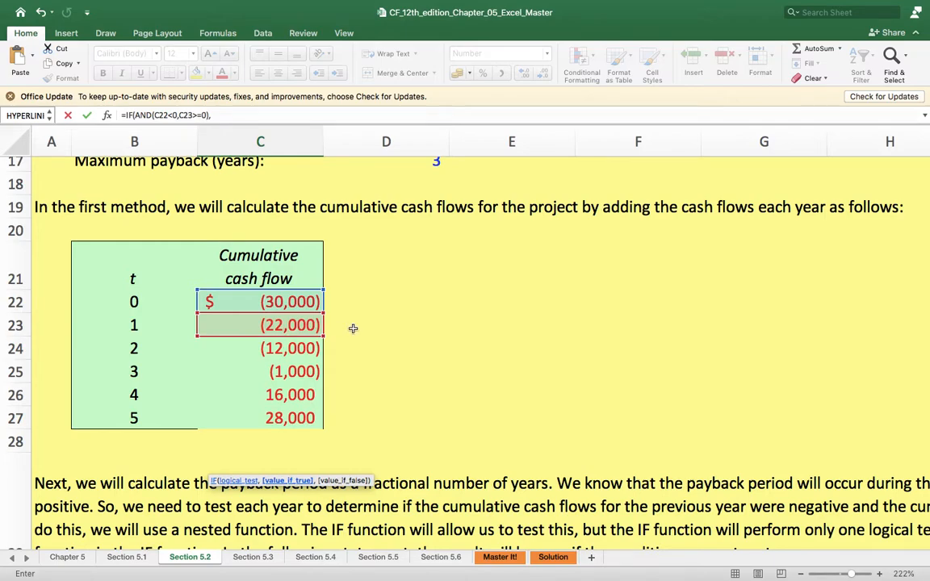
- Set the IF formula's value-if-true argument to B22+ABS(C22/C11)
{"action": "left_click", "coordinate": [134, 301]}
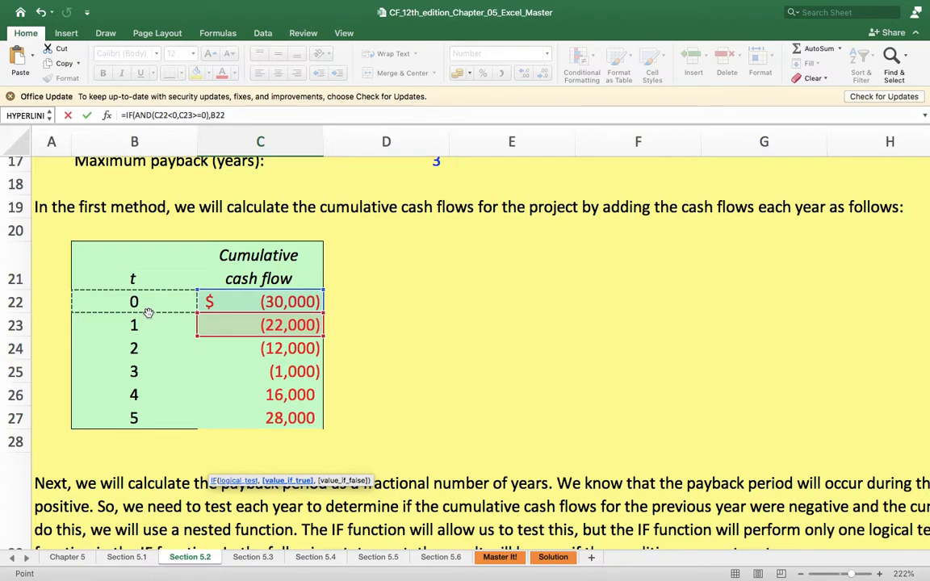
{"action": "type", "text": "+"}
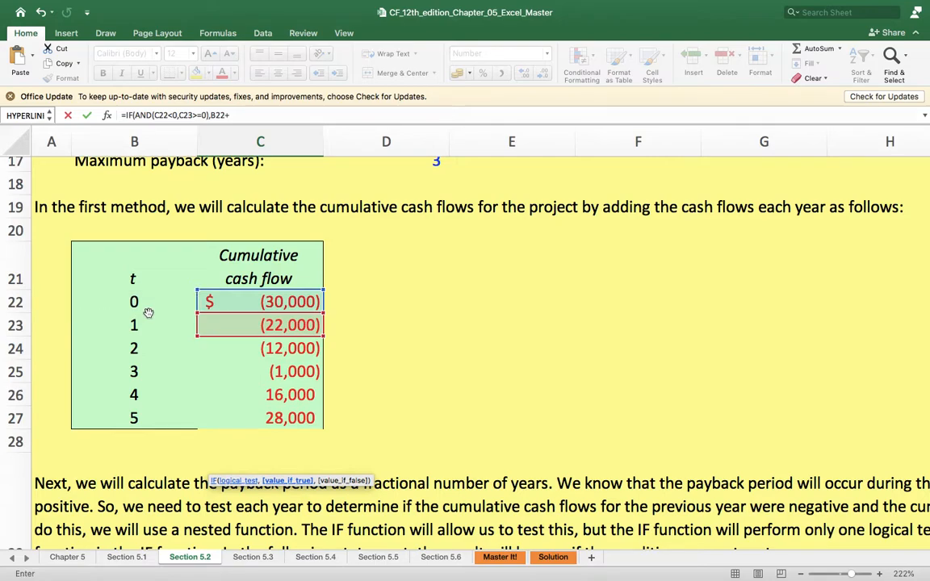
{"action": "type", "text": "AB"}
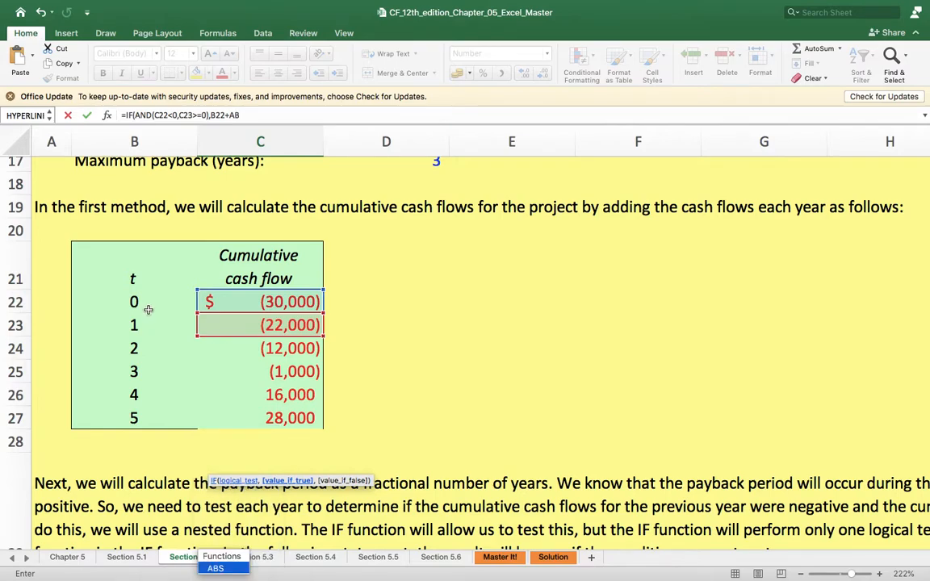
{"action": "double_click", "coordinate": [223, 570]}
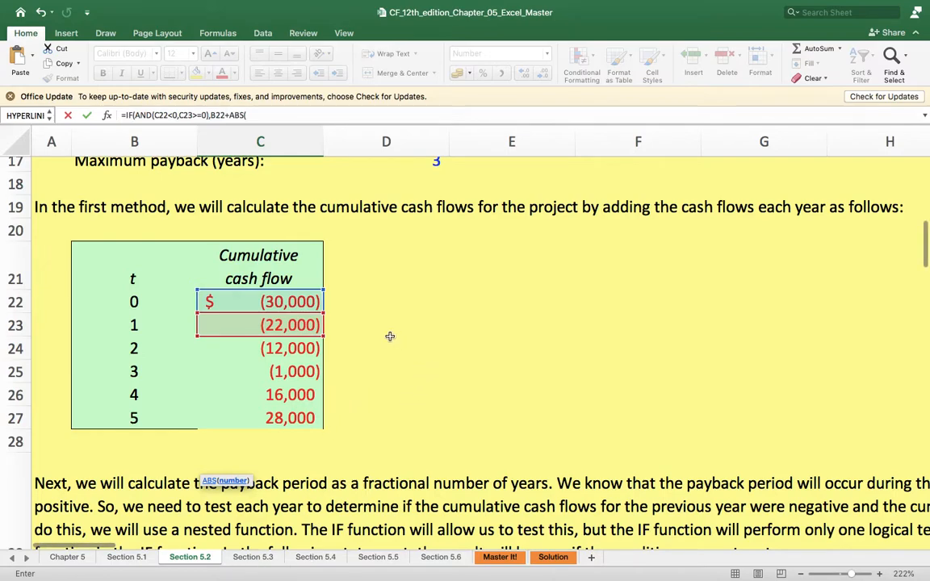
{"action": "left_click", "coordinate": [269, 302]}
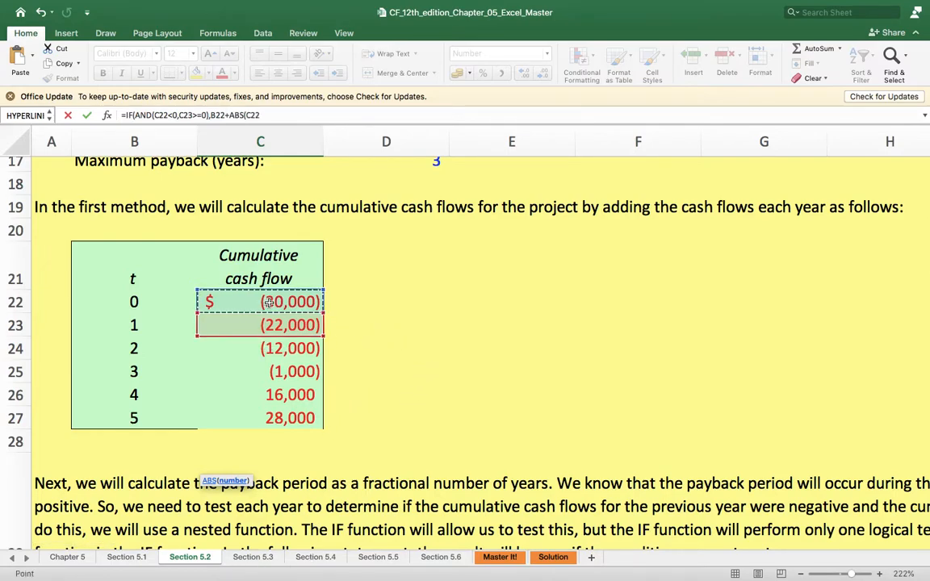
{"action": "type", "text": "/"}
{"action": "scroll", "coordinate": [523, 380], "scroll_direction": "up", "scroll_amount": 8}
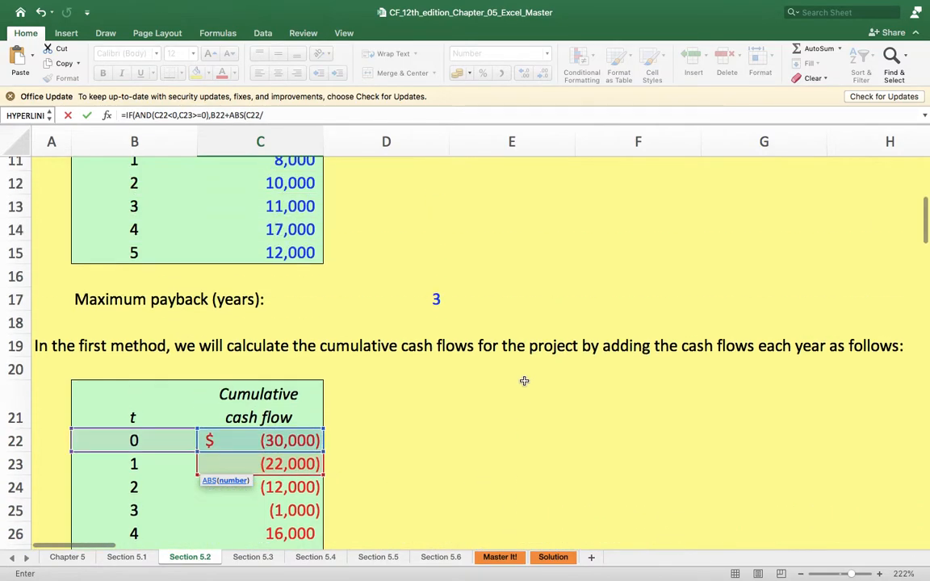
{"action": "left_click", "coordinate": [297, 360]}
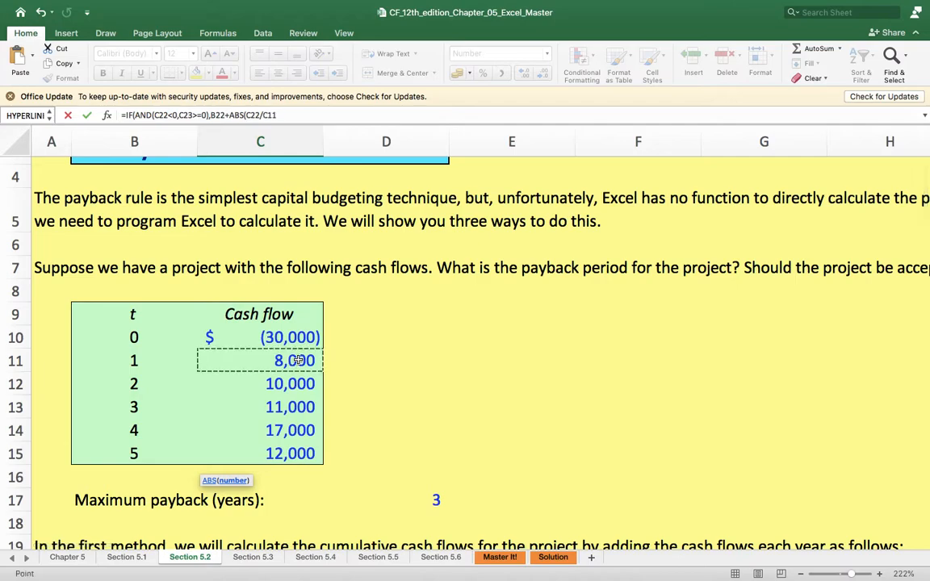
{"action": "type", "text": ")"}
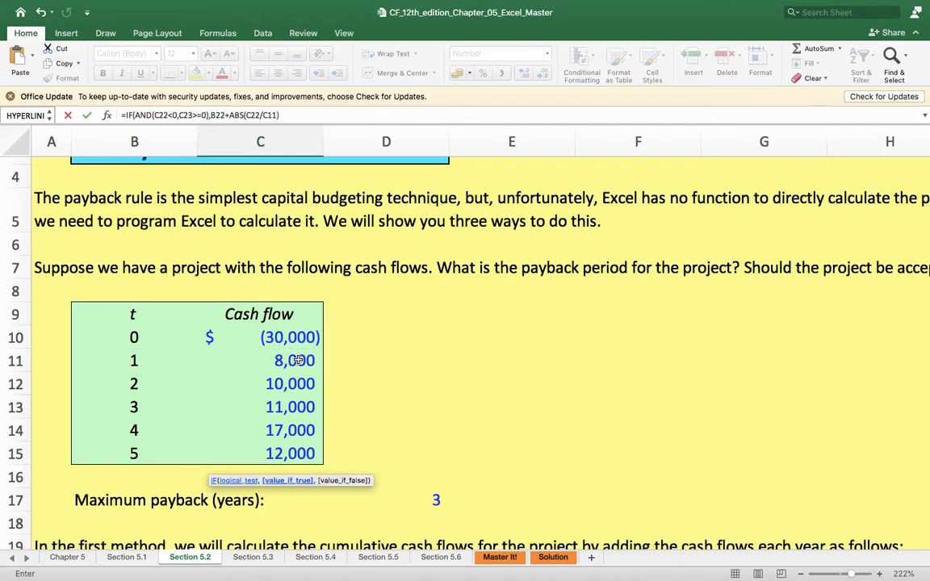
- Set the IF formula's value-if-false argument to 0 and complete the formula in C33
{"action": "type", "text": ","}
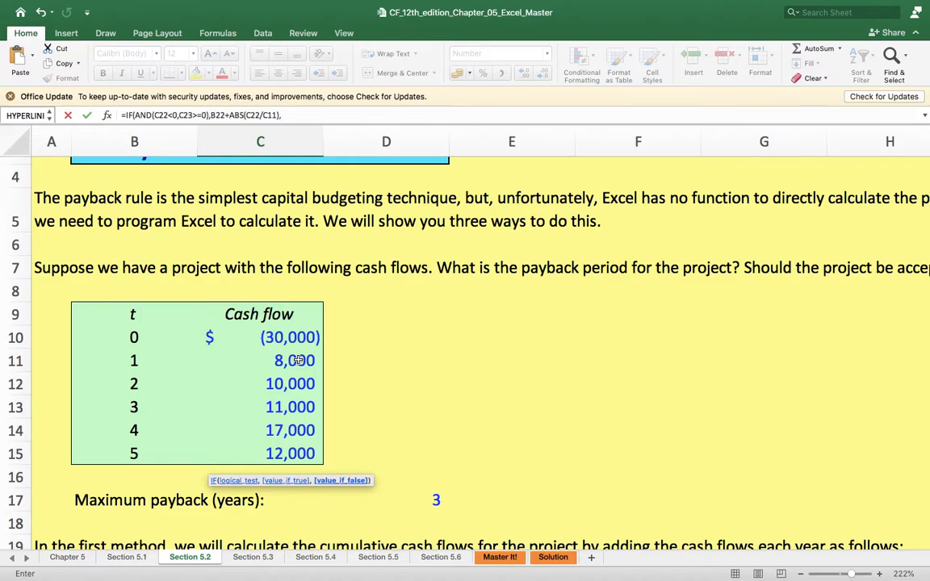
{"action": "scroll", "coordinate": [385, 423], "scroll_direction": "down", "scroll_amount": 5}
{"action": "scroll", "coordinate": [277, 465], "scroll_direction": "down", "scroll_amount": 2}
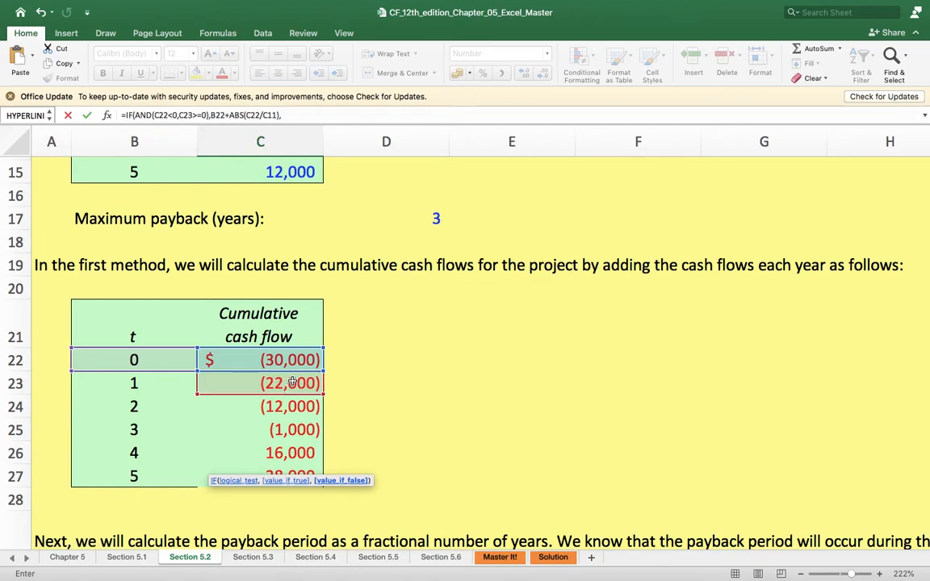
{"action": "left_click", "coordinate": [306, 115]}
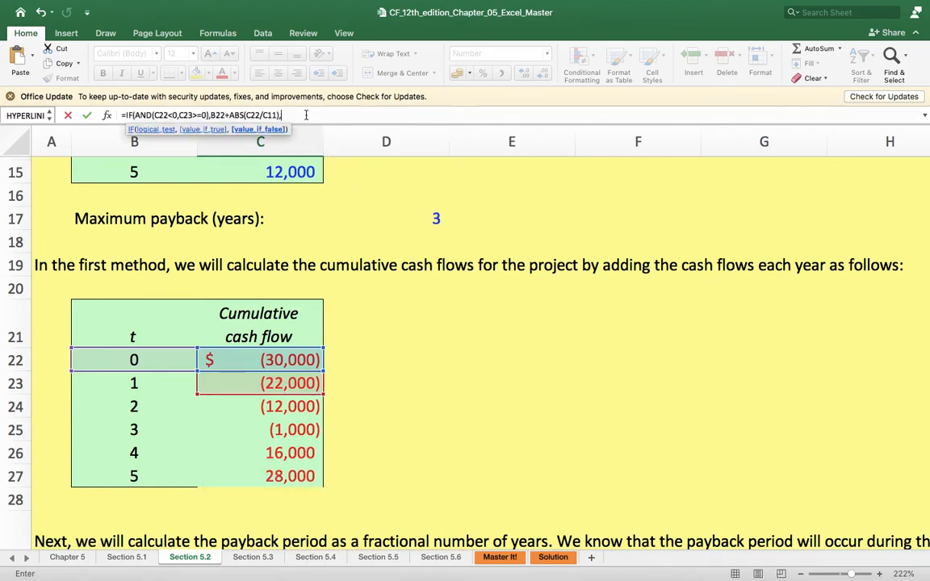
{"action": "type", "text": "0"}
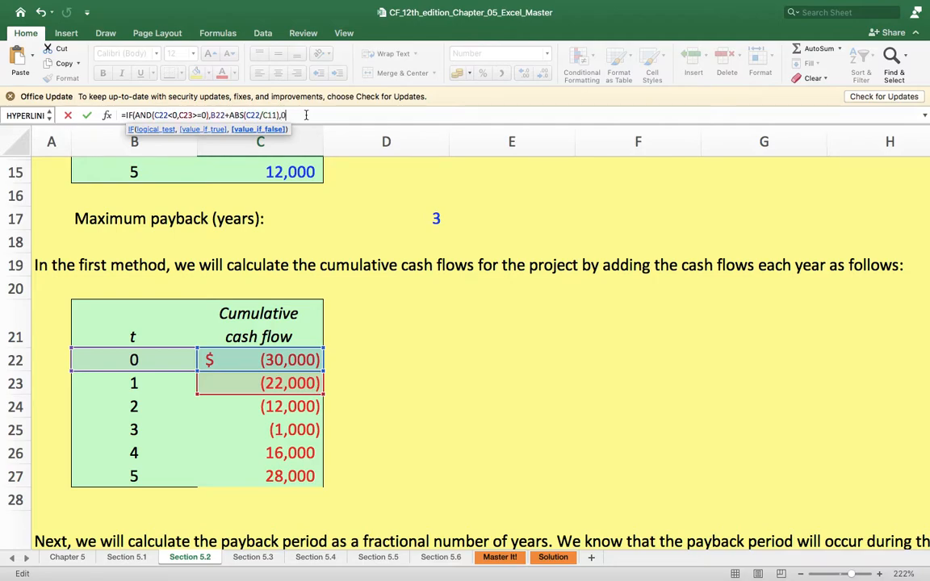
{"action": "type", "text": ")"}
{"action": "key", "text": "Return"}
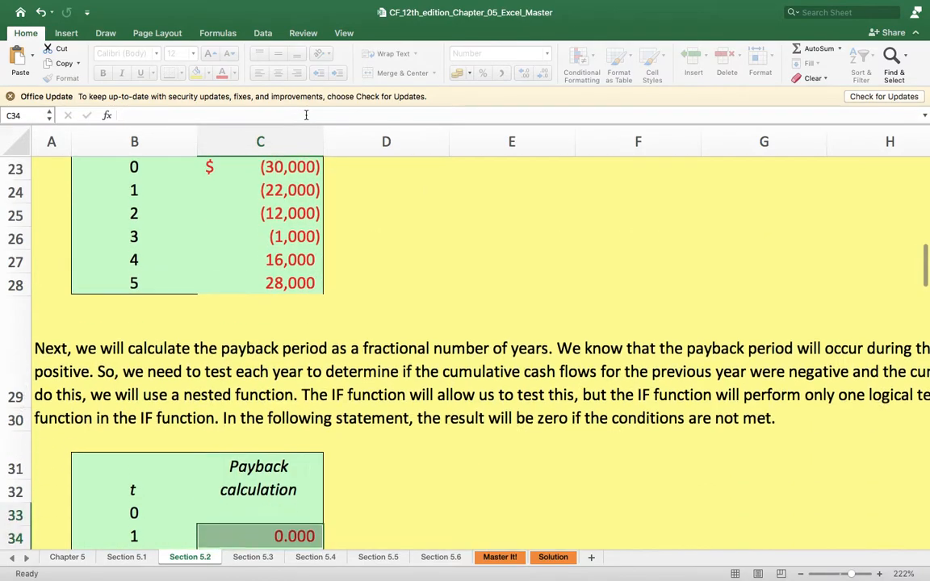
- Review the payback formula in C33 against the cumulative cash flows in the table above it
{"action": "scroll", "coordinate": [553, 469], "scroll_direction": "down", "scroll_amount": 3}
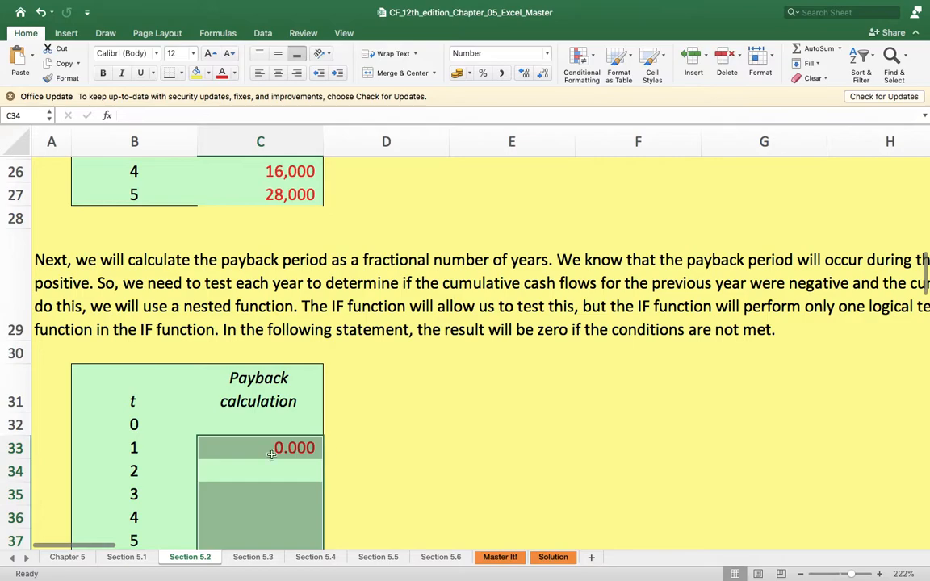
{"action": "left_click", "coordinate": [245, 448]}
{"action": "scroll", "coordinate": [287, 443], "scroll_direction": "up", "scroll_amount": 1}
{"action": "scroll", "coordinate": [287, 443], "scroll_direction": "up", "scroll_amount": 3}
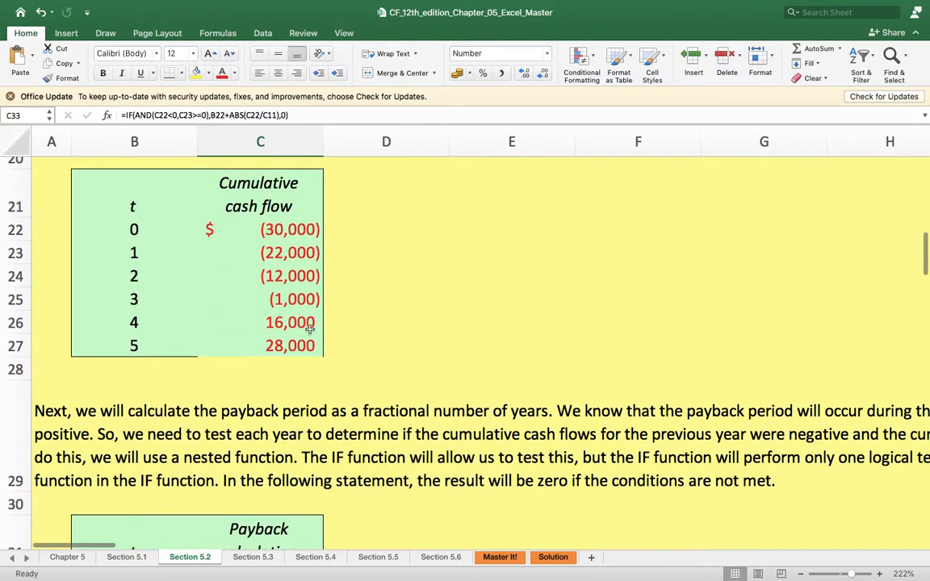
{"action": "left_click", "coordinate": [294, 243]}
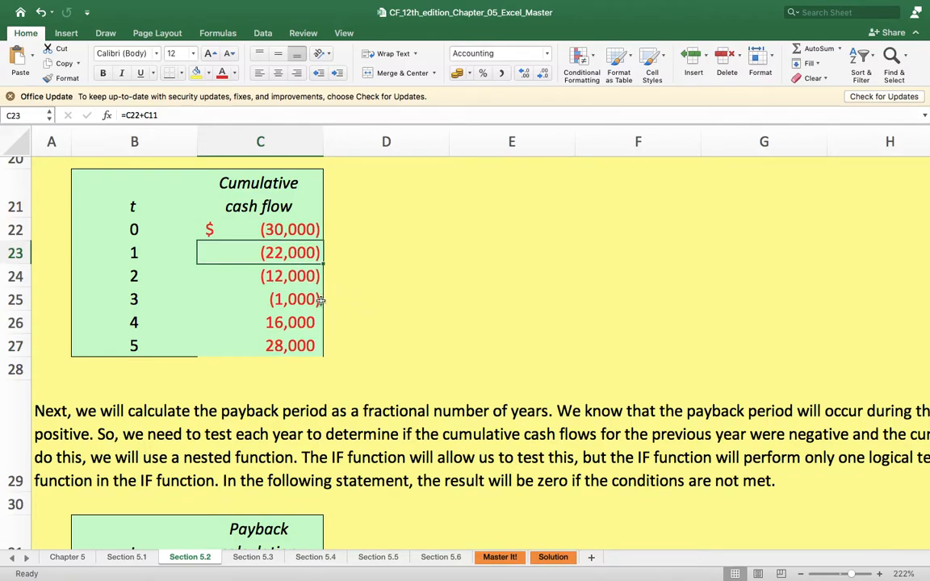
{"action": "scroll", "coordinate": [288, 295], "scroll_direction": "down", "scroll_amount": 5}
{"action": "left_click", "coordinate": [280, 391]}
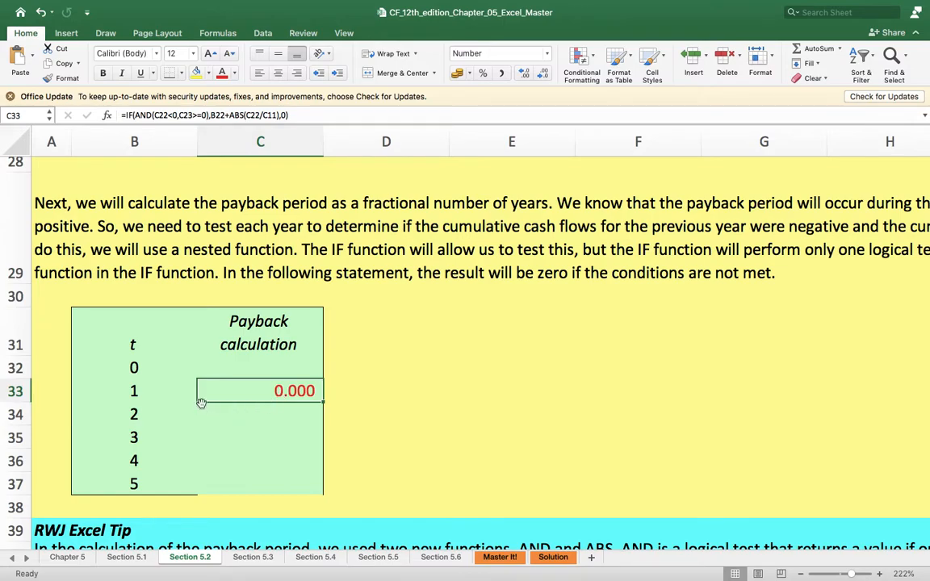
- Copy the payback formula from C33 down to C34
{"action": "mouse_move", "coordinate": [201, 403]}
{"action": "left_mouse_down"}
{"action": "mouse_move", "coordinate": [201, 485]}
{"action": "mouse_move", "coordinate": [201, 405]}
{"action": "left_mouse_up"}
{"action": "left_click", "coordinate": [201, 338]}
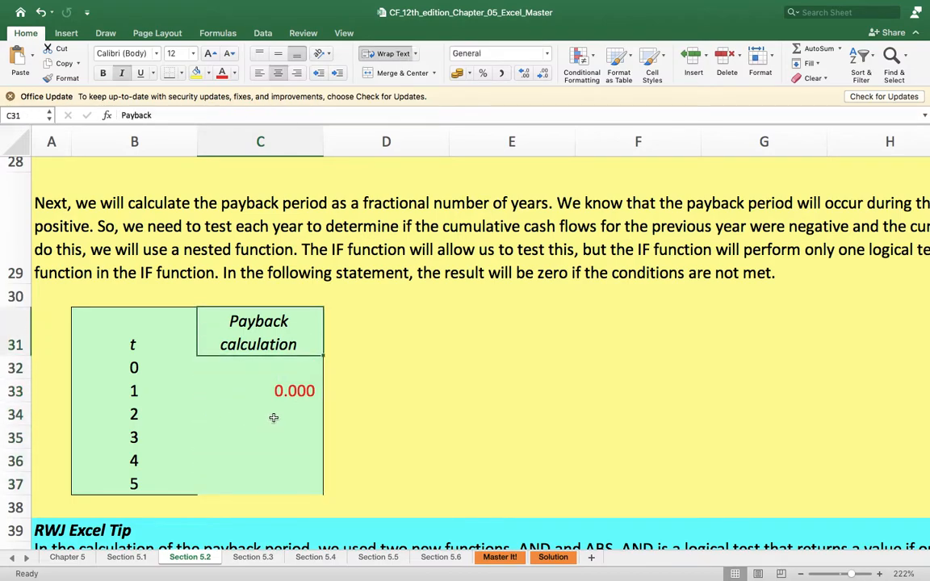
{"action": "left_click", "coordinate": [297, 382]}
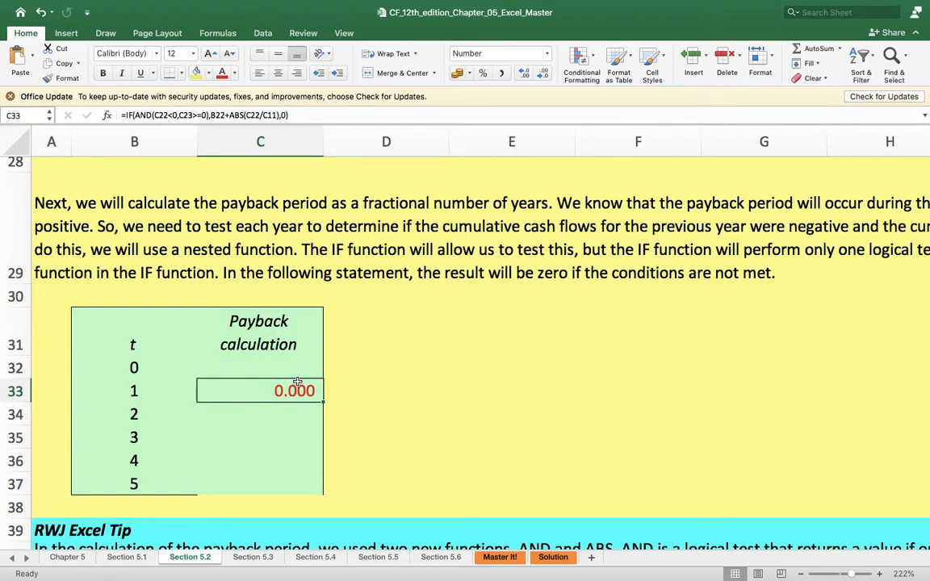
{"action": "key", "text": "shift+Down"}
{"action": "key", "text": "ctrl+d"}
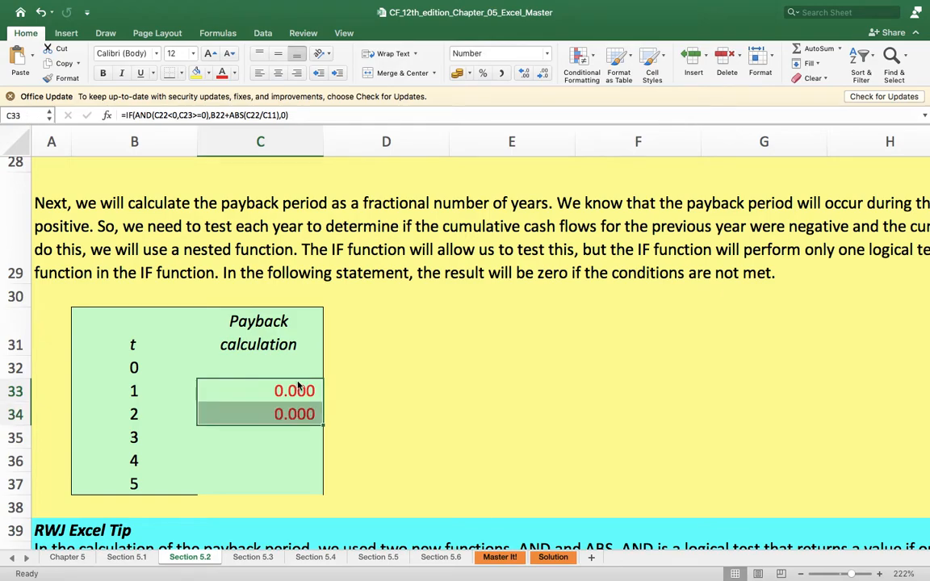
- Inspect the copied formula in C34 and fill it down through C36 for years 3 and 4
{"action": "left_click", "coordinate": [292, 416]}
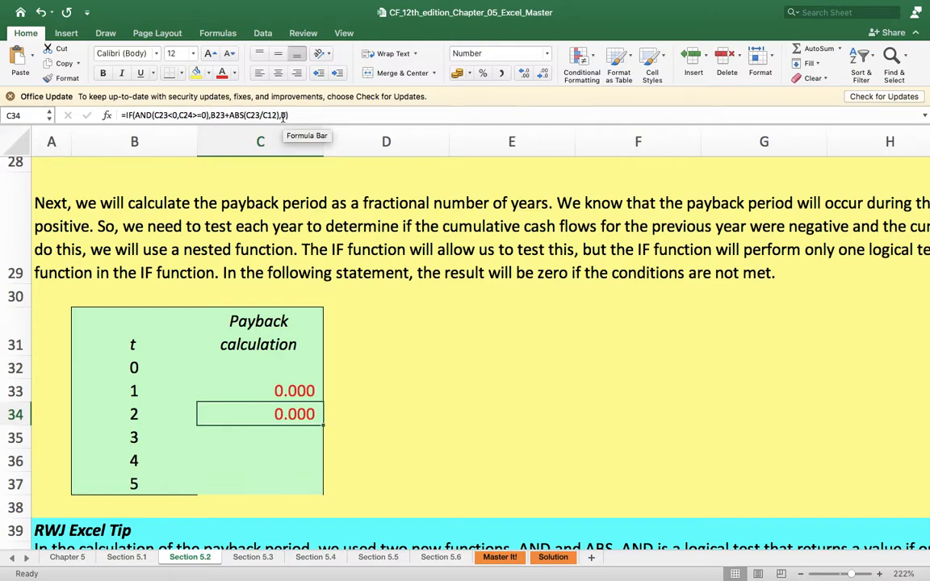
{"action": "key", "text": "shift+Down"}
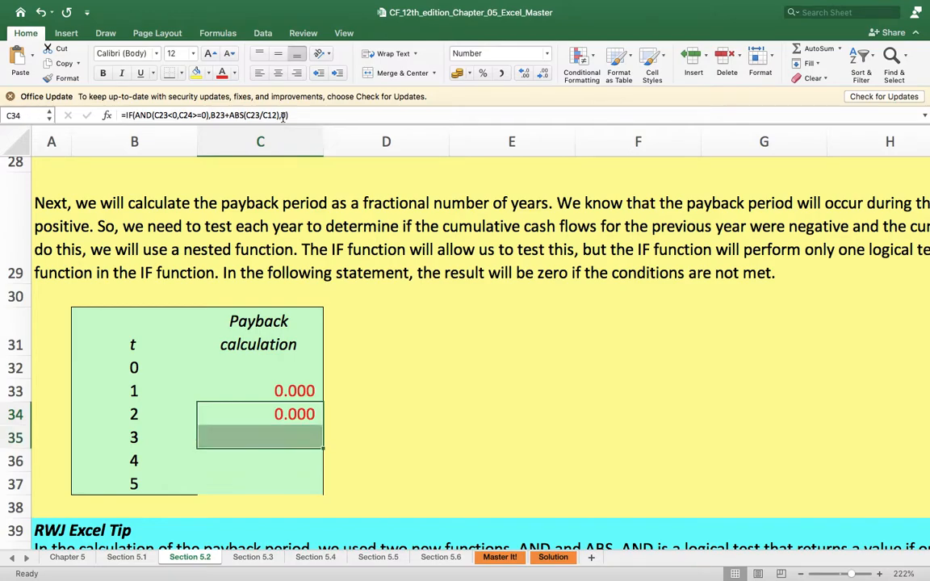
{"action": "key", "text": "ctrl+d"}
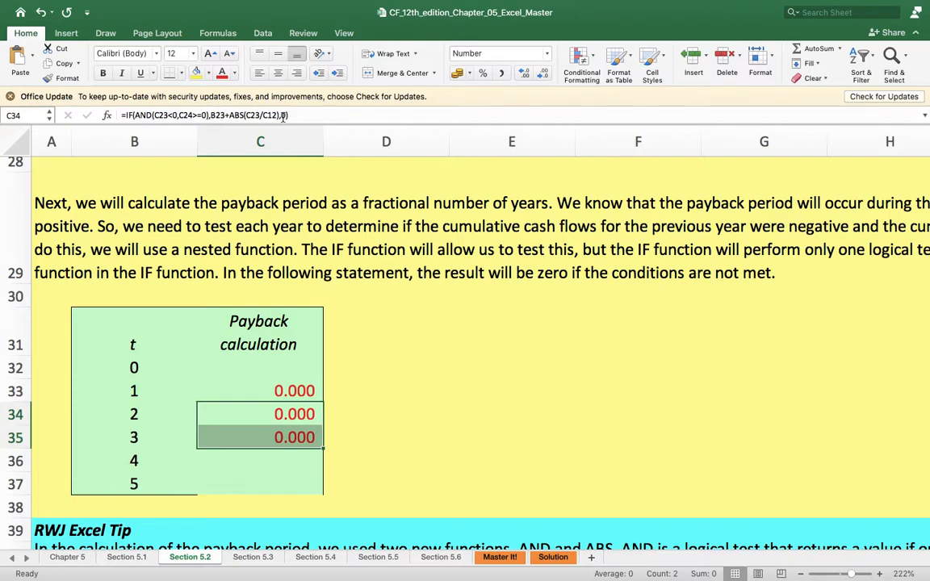
{"action": "key", "text": "shift+Down"}
{"action": "key", "text": "ctrl+d"}
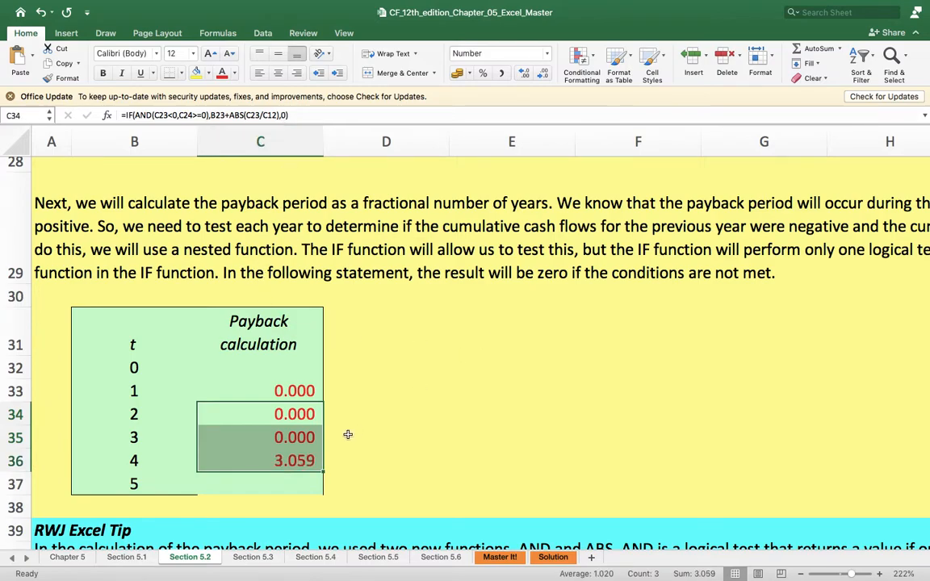
- Compare the formulas in C36 and C33, and fill the C36 formula down to C37 for year 5
{"action": "left_click", "coordinate": [297, 457]}
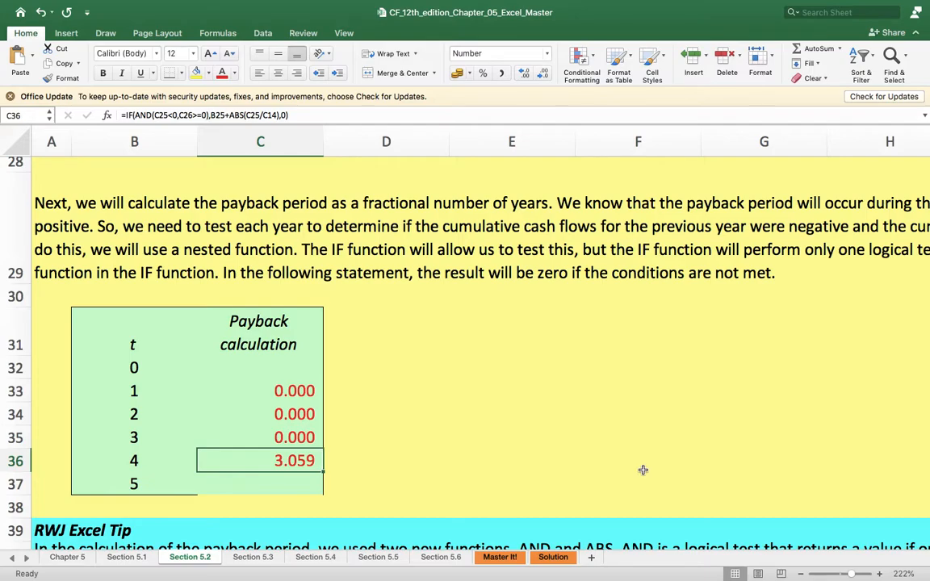
{"action": "left_click", "coordinate": [284, 391]}
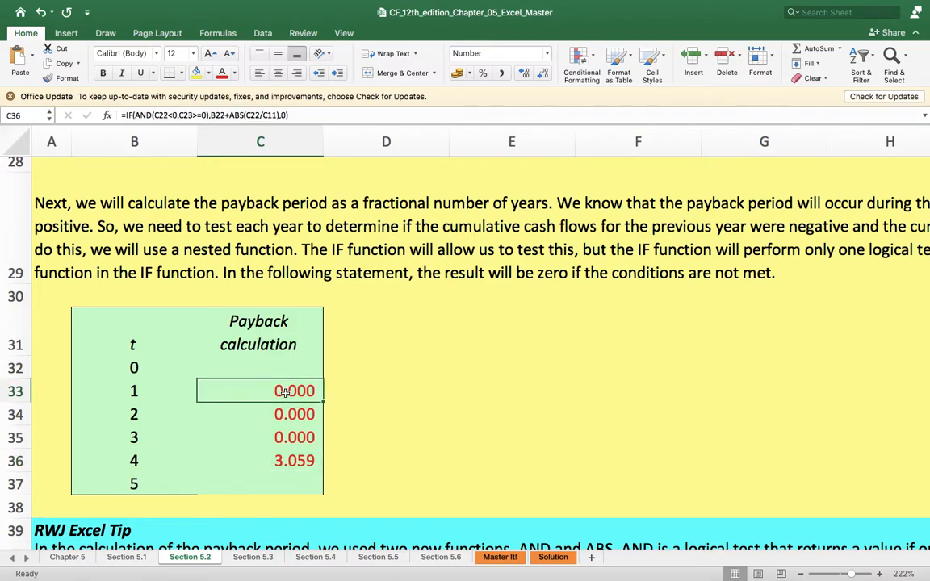
{"action": "left_click", "coordinate": [299, 458]}
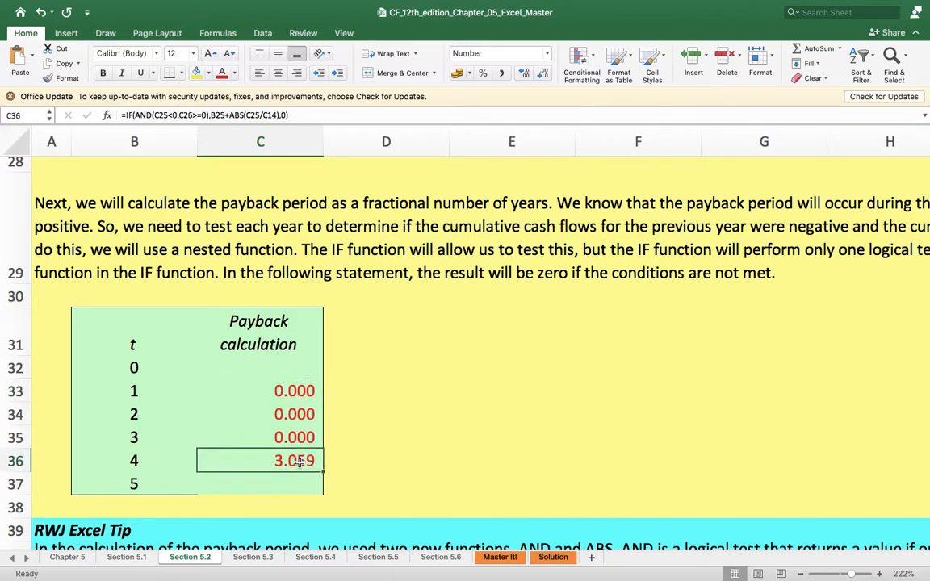
{"action": "left_click_drag", "start_coordinate": [299, 459], "coordinate": [295, 483]}
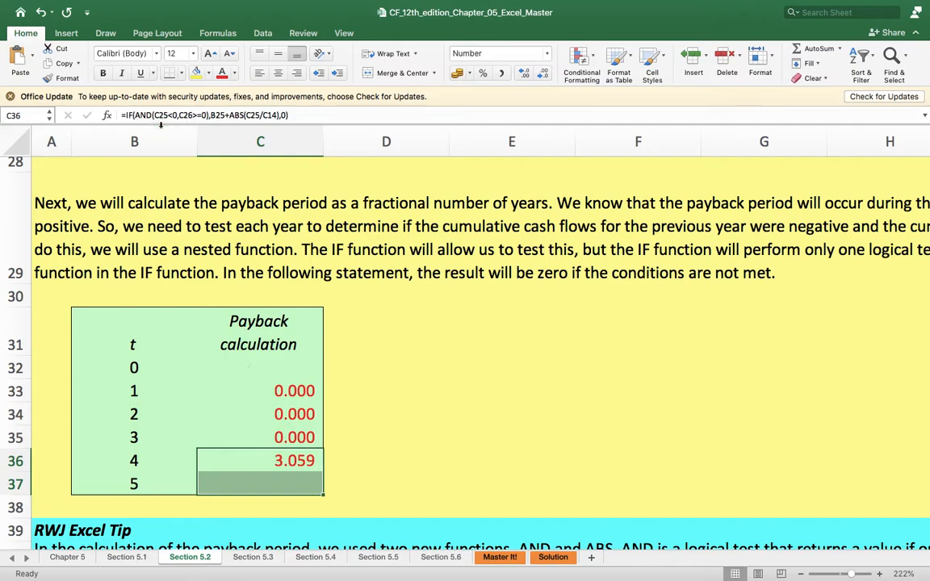
{"action": "key", "text": "ctrl+d"}
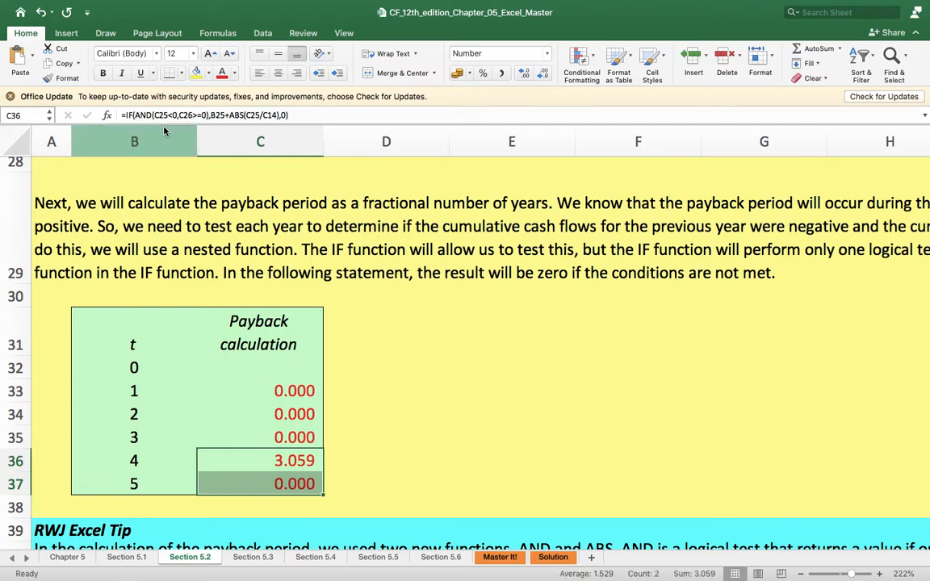
- Apply the custom number format 0"Years" to the payback results in C33:C37
{"action": "left_click", "coordinate": [485, 332]}
{"action": "left_click_drag", "start_coordinate": [289, 390], "coordinate": [290, 484]}
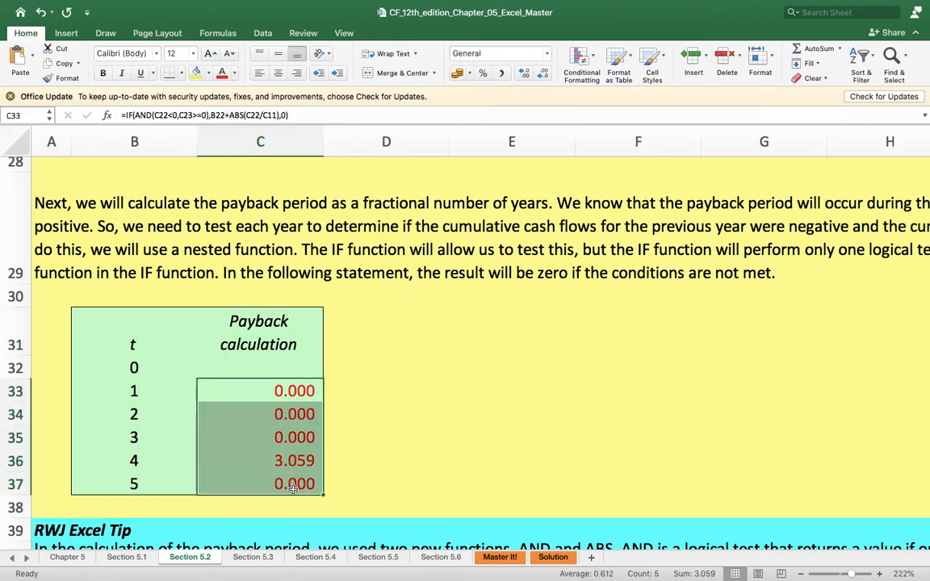
{"action": "left_click", "coordinate": [548, 54]}
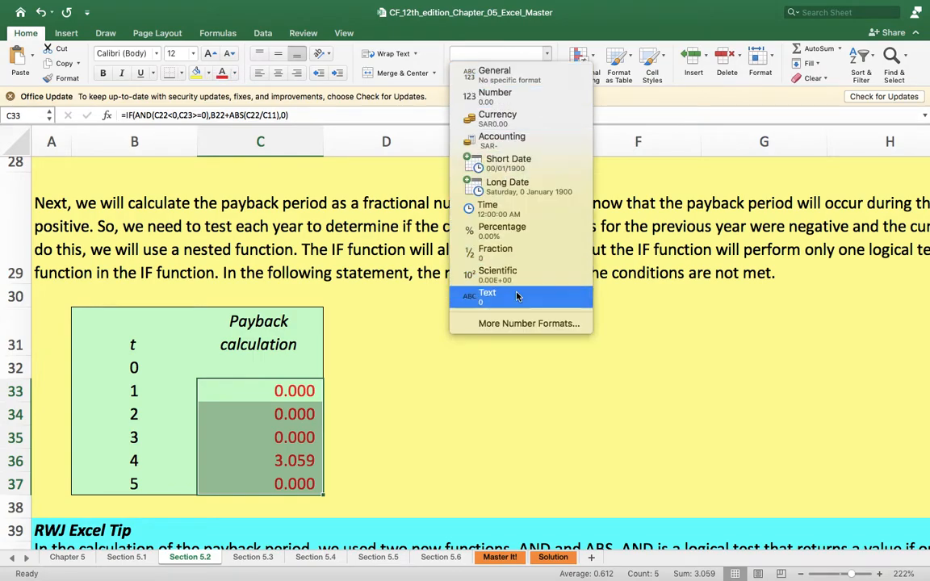
{"action": "left_click", "coordinate": [521, 323]}
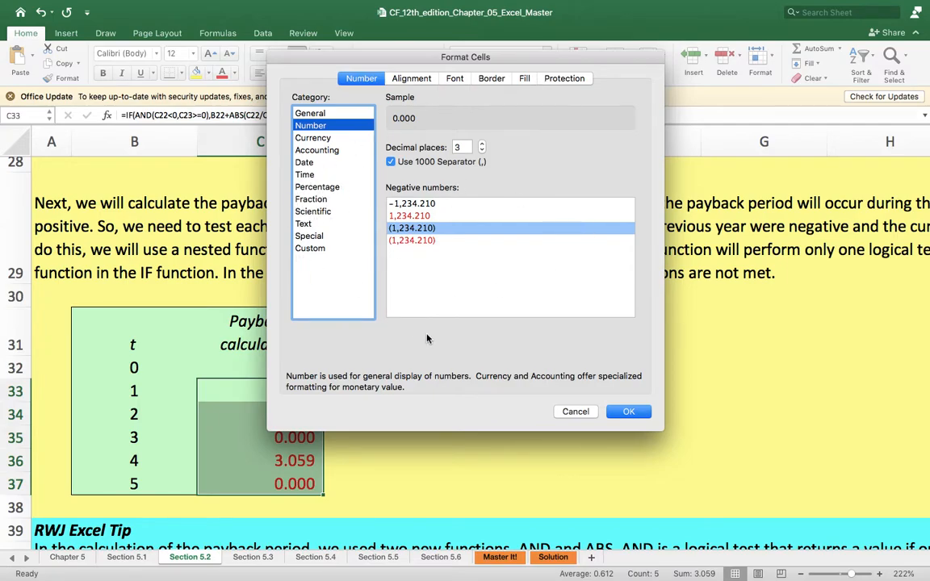
{"action": "left_click", "coordinate": [309, 248]}
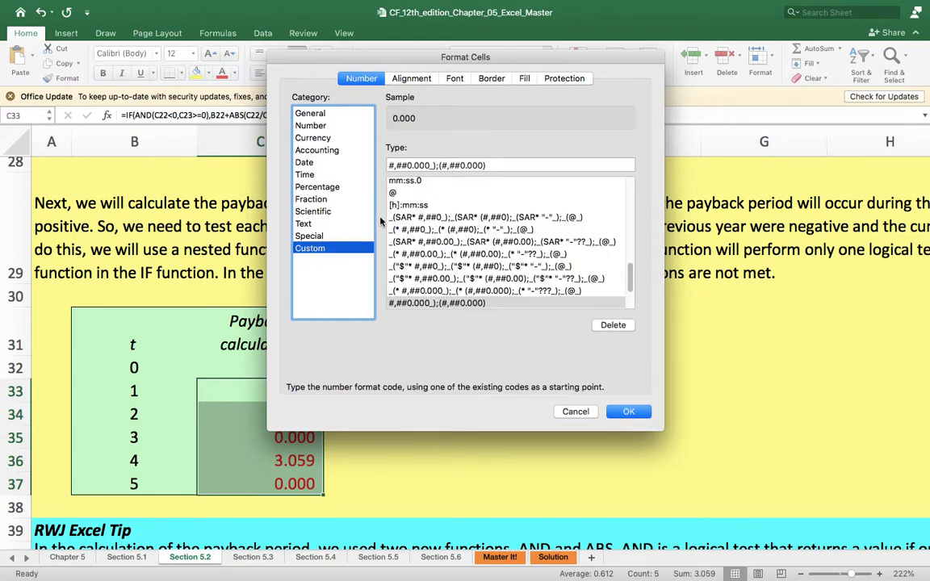
{"action": "scroll", "coordinate": [502, 278], "scroll_direction": "down", "scroll_amount": 3}
{"action": "scroll", "coordinate": [502, 278], "scroll_direction": "up", "scroll_amount": 10}
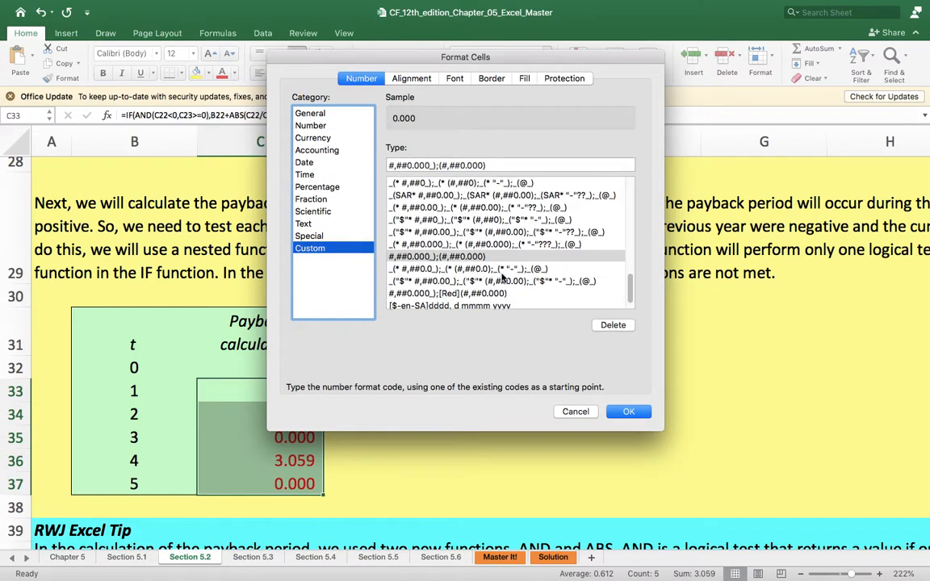
{"action": "scroll", "coordinate": [414, 195], "scroll_direction": "up", "scroll_amount": 2}
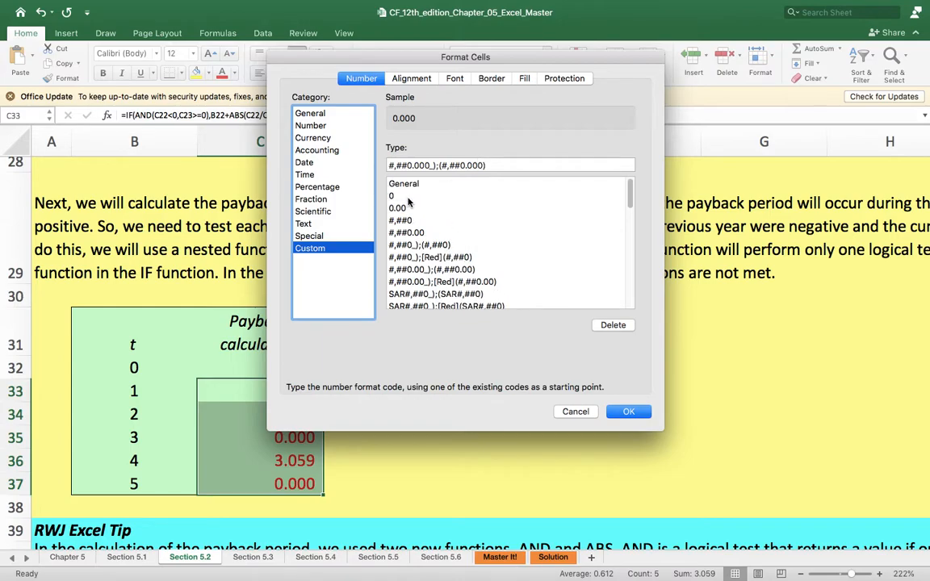
{"action": "left_click", "coordinate": [415, 195]}
{"action": "left_click", "coordinate": [416, 166]}
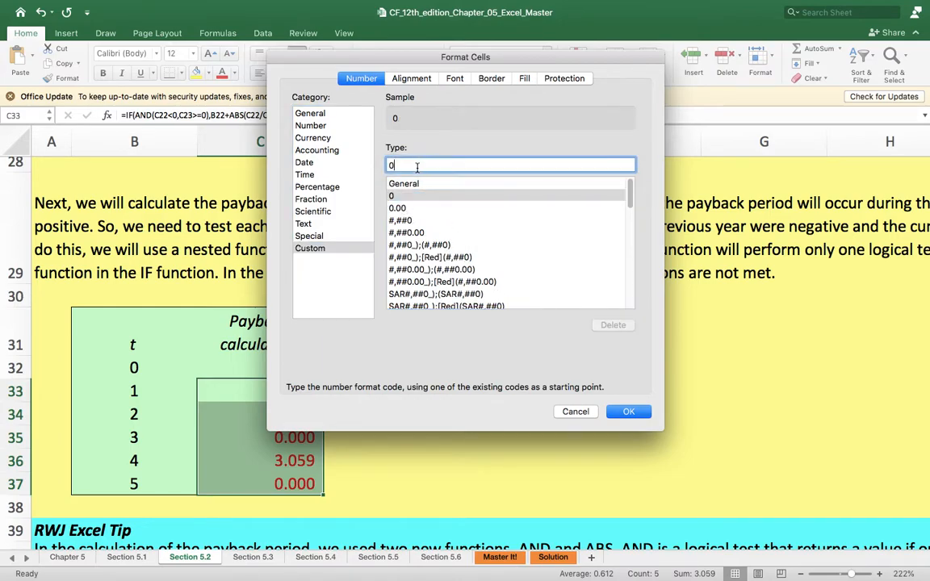
{"action": "type", "text": "\"Year"}
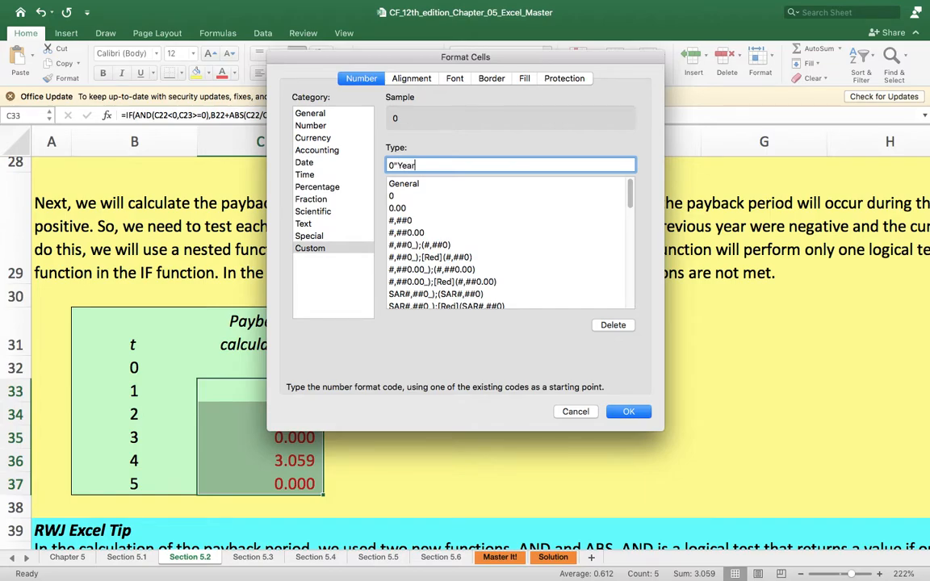
{"action": "type", "text": "s\""}
{"action": "left_click", "coordinate": [627, 412]}
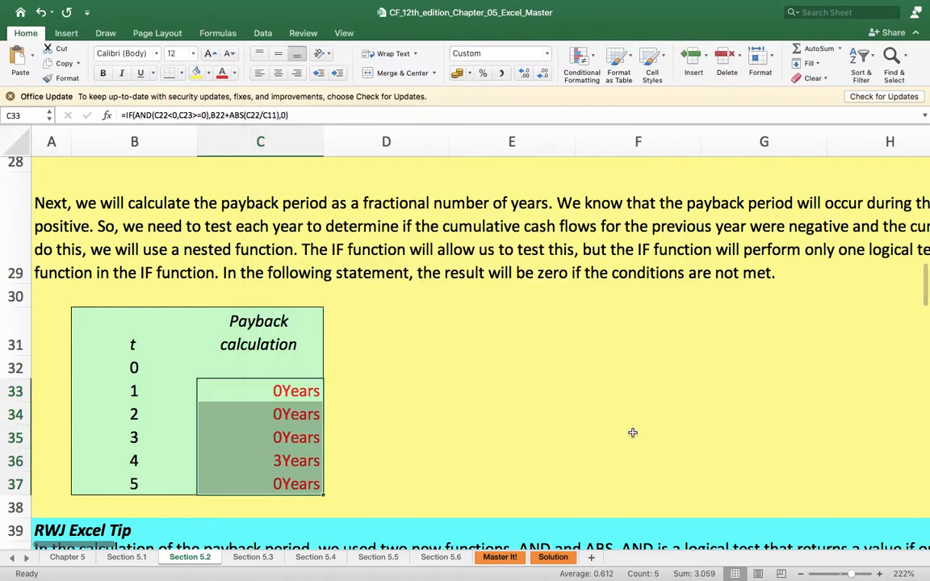
- Increase the year 4 payback result in C36 to two decimal places
{"action": "left_click", "coordinate": [313, 394]}
{"action": "key", "text": "Down"}
{"action": "key", "text": "Down"}
{"action": "key", "text": "Down"}
{"action": "key", "text": "Down"}
{"action": "key", "text": "Down"}
{"action": "key", "text": "Up"}
{"action": "key", "text": "Up"}
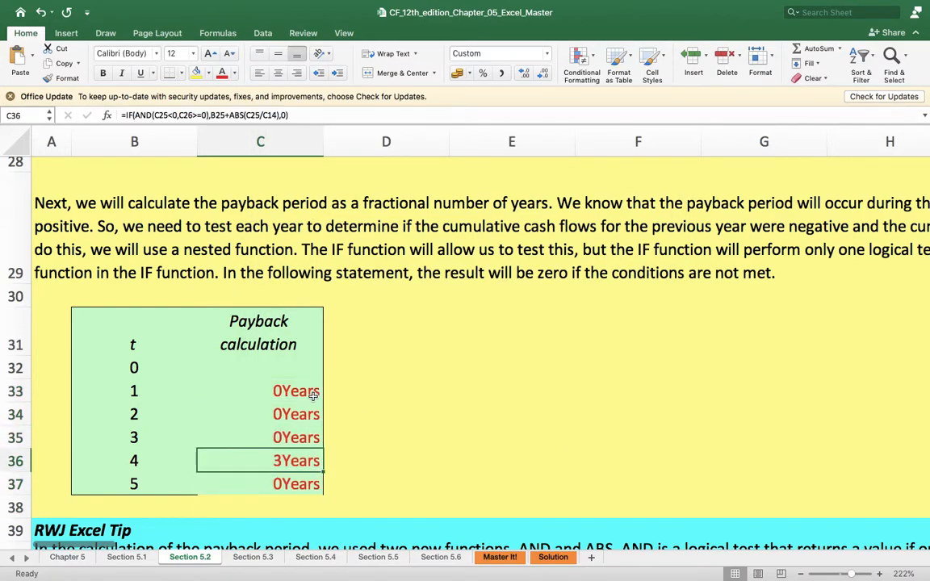
{"action": "left_click", "coordinate": [529, 75]}
{"action": "left_click", "coordinate": [529, 74]}
{"action": "left_click", "coordinate": [440, 422]}
{"action": "left_click", "coordinate": [465, 389]}
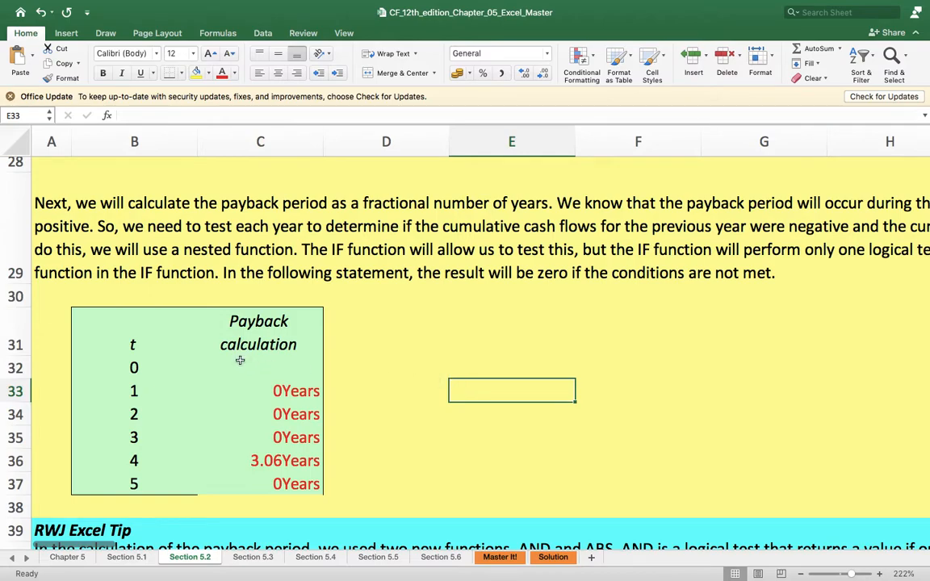
- Center the payback results in C33:C37 horizontally
{"action": "left_click_drag", "start_coordinate": [260, 389], "coordinate": [251, 481]}
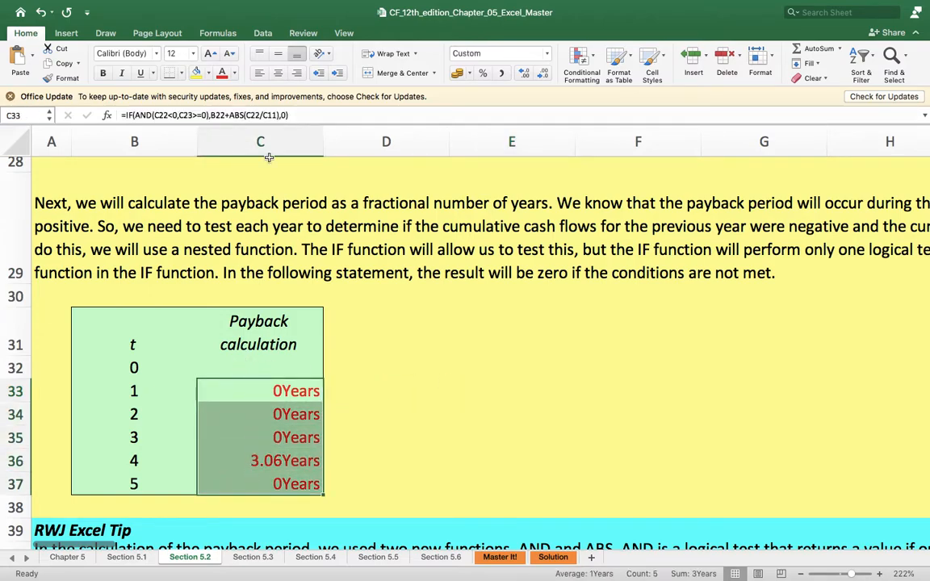
{"action": "left_click", "coordinate": [278, 73]}
{"action": "left_click", "coordinate": [491, 433]}
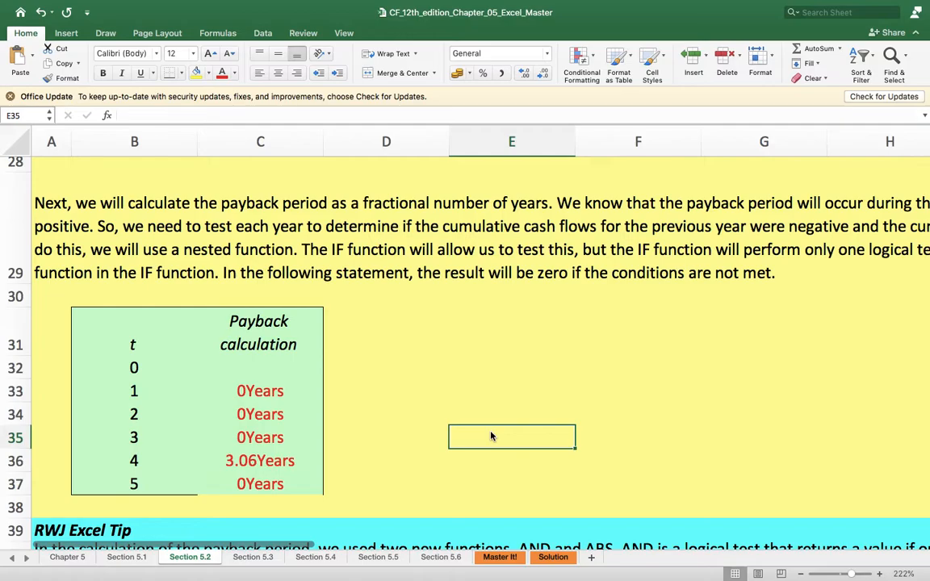
- Look through the remaining payback methods and the COUNTIF tip further down the Section 5.2 sheet
{"action": "scroll", "coordinate": [536, 432], "scroll_direction": "down", "scroll_amount": 5}
{"action": "scroll", "coordinate": [535, 432], "scroll_direction": "down", "scroll_amount": 20}
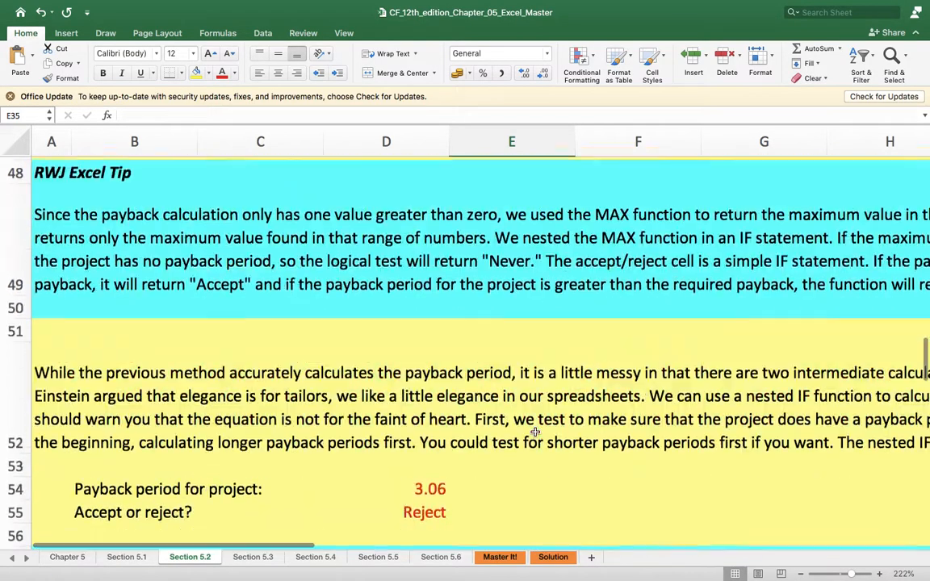
{"action": "scroll", "coordinate": [536, 433], "scroll_direction": "up", "scroll_amount": 8}
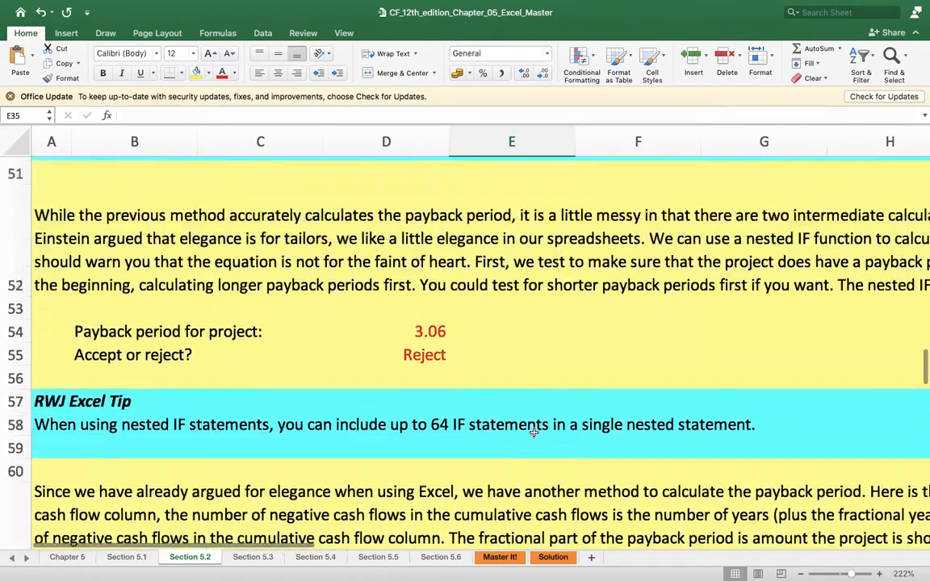
{"action": "scroll", "coordinate": [453, 418], "scroll_direction": "up", "scroll_amount": 2}
{"action": "scroll", "coordinate": [453, 417], "scroll_direction": "down", "scroll_amount": 10}
{"action": "scroll", "coordinate": [453, 418], "scroll_direction": "down", "scroll_amount": 15}
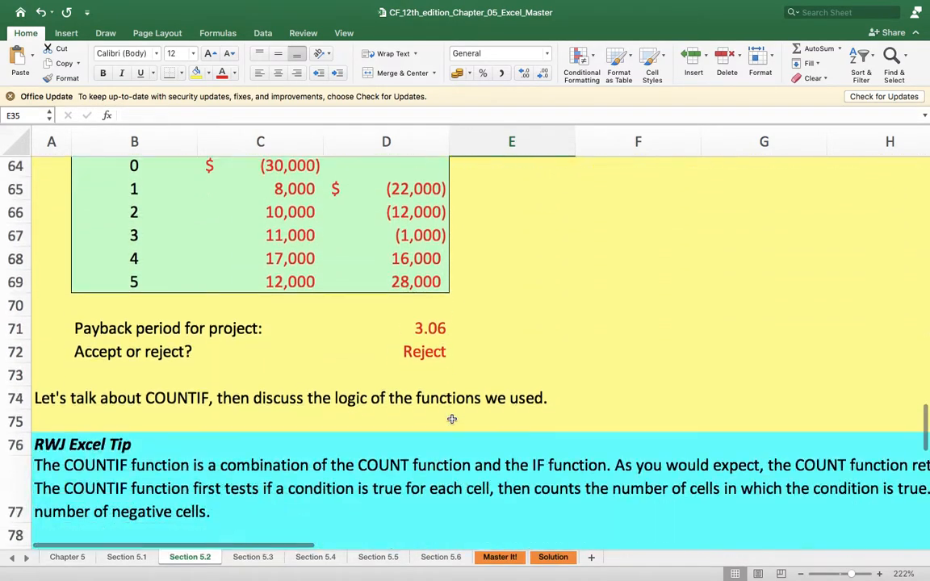
{"action": "scroll", "coordinate": [450, 417], "scroll_direction": "down", "scroll_amount": 6}
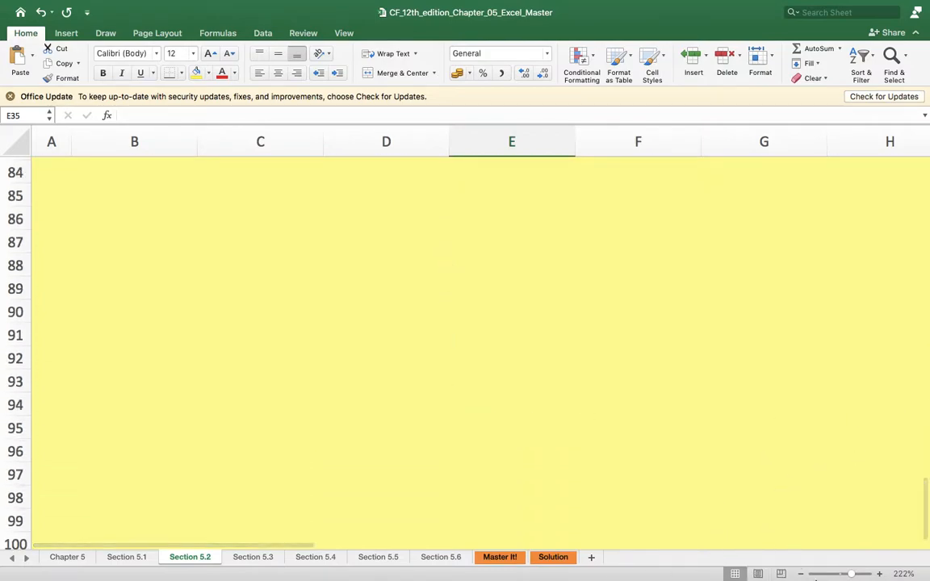
{"action": "mouse_move", "coordinate": [824, 575]}
{"action": "right_click", "coordinate": [797, 567]}
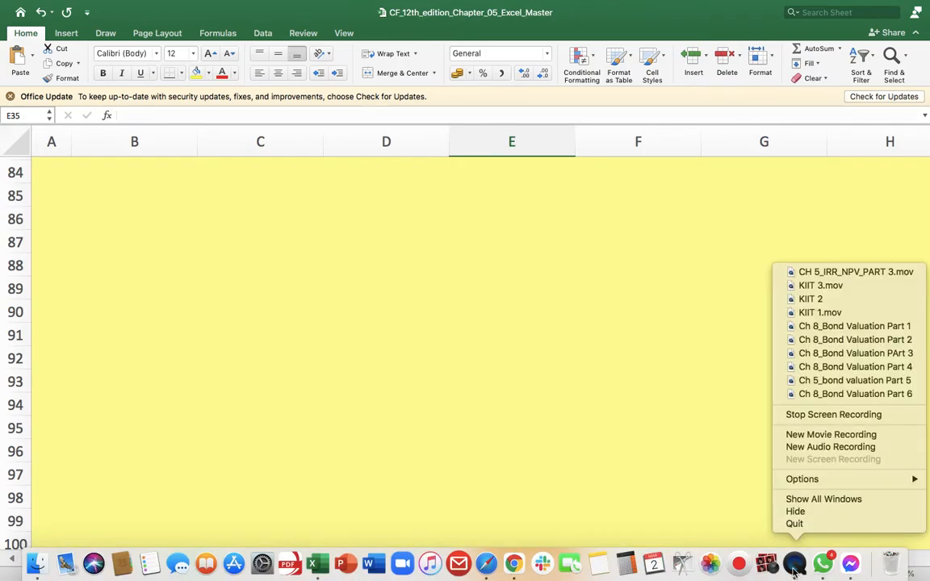